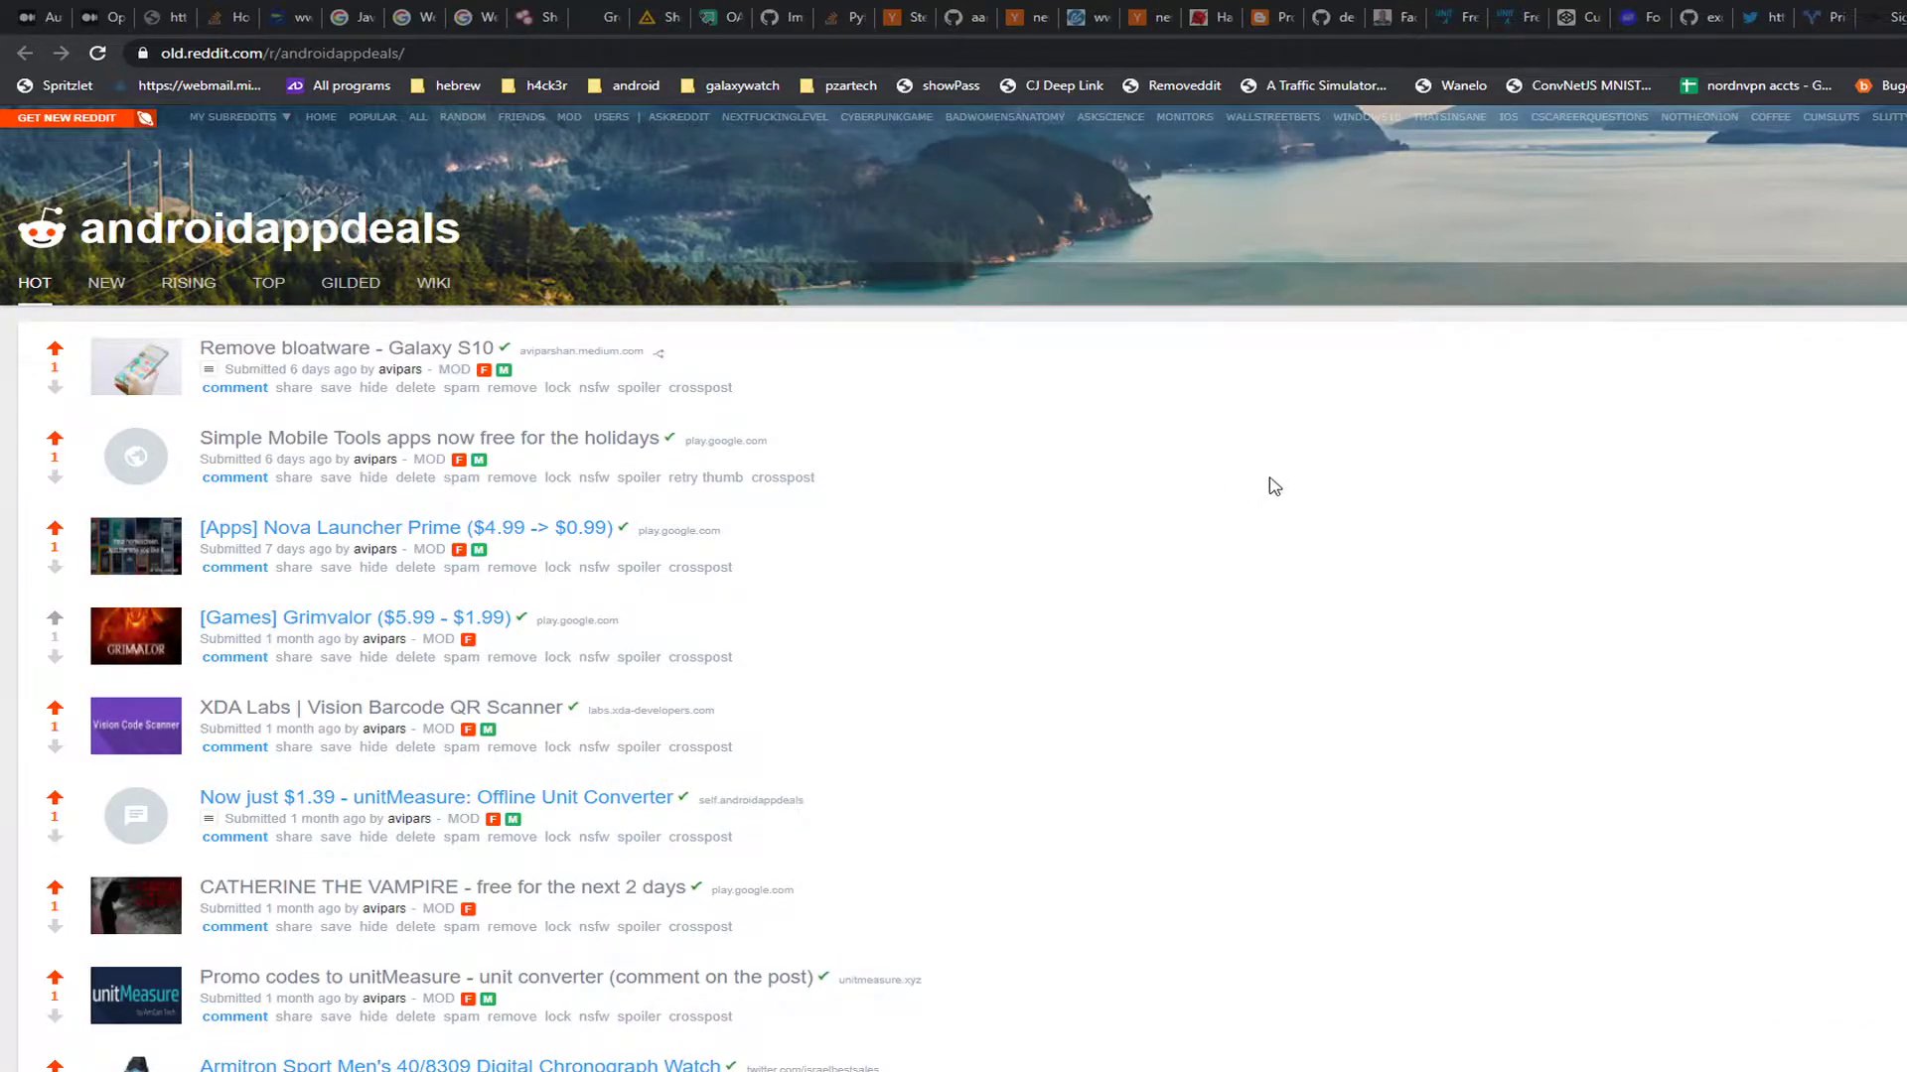
Step: Scroll through the r/androidappdeals post listing on old Reddit
scroll(1264, 487, down, 2)
scroll(1264, 487, down, 6)
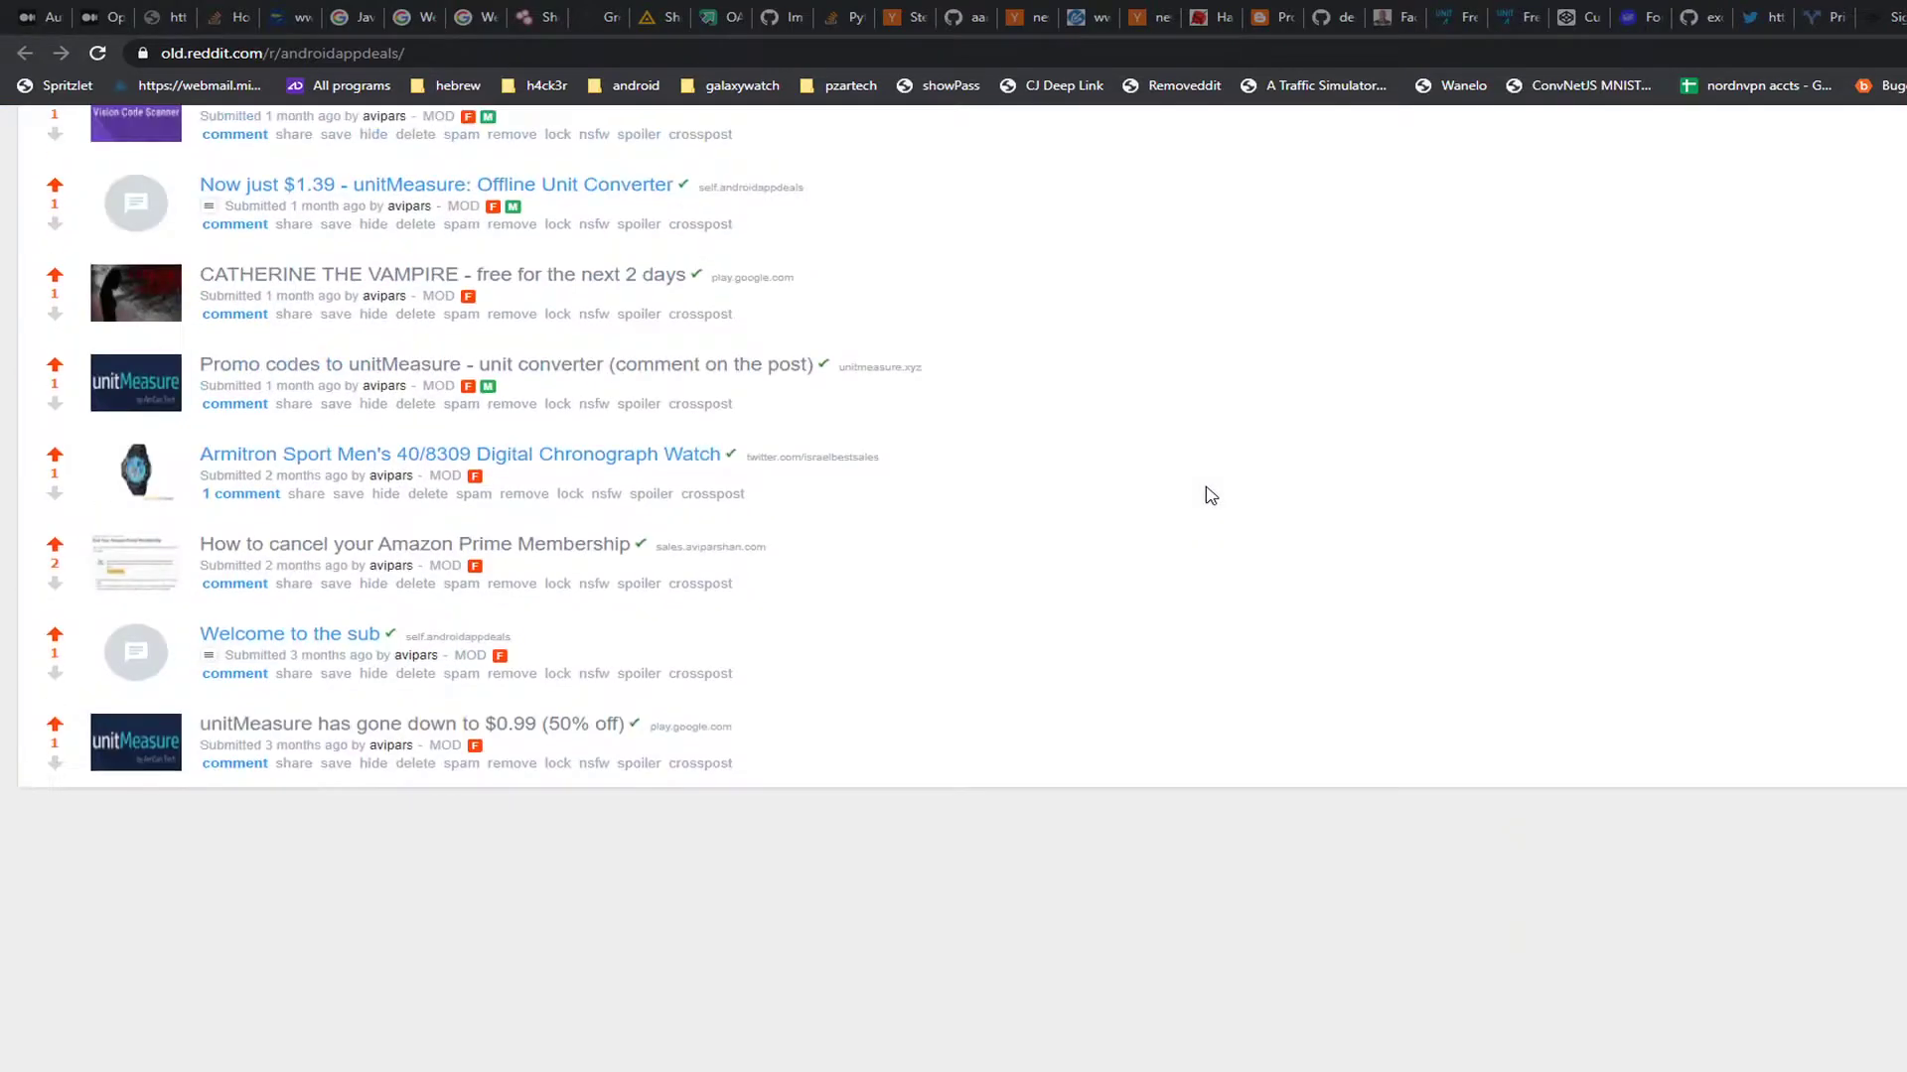
scroll(1234, 541, up, 10)
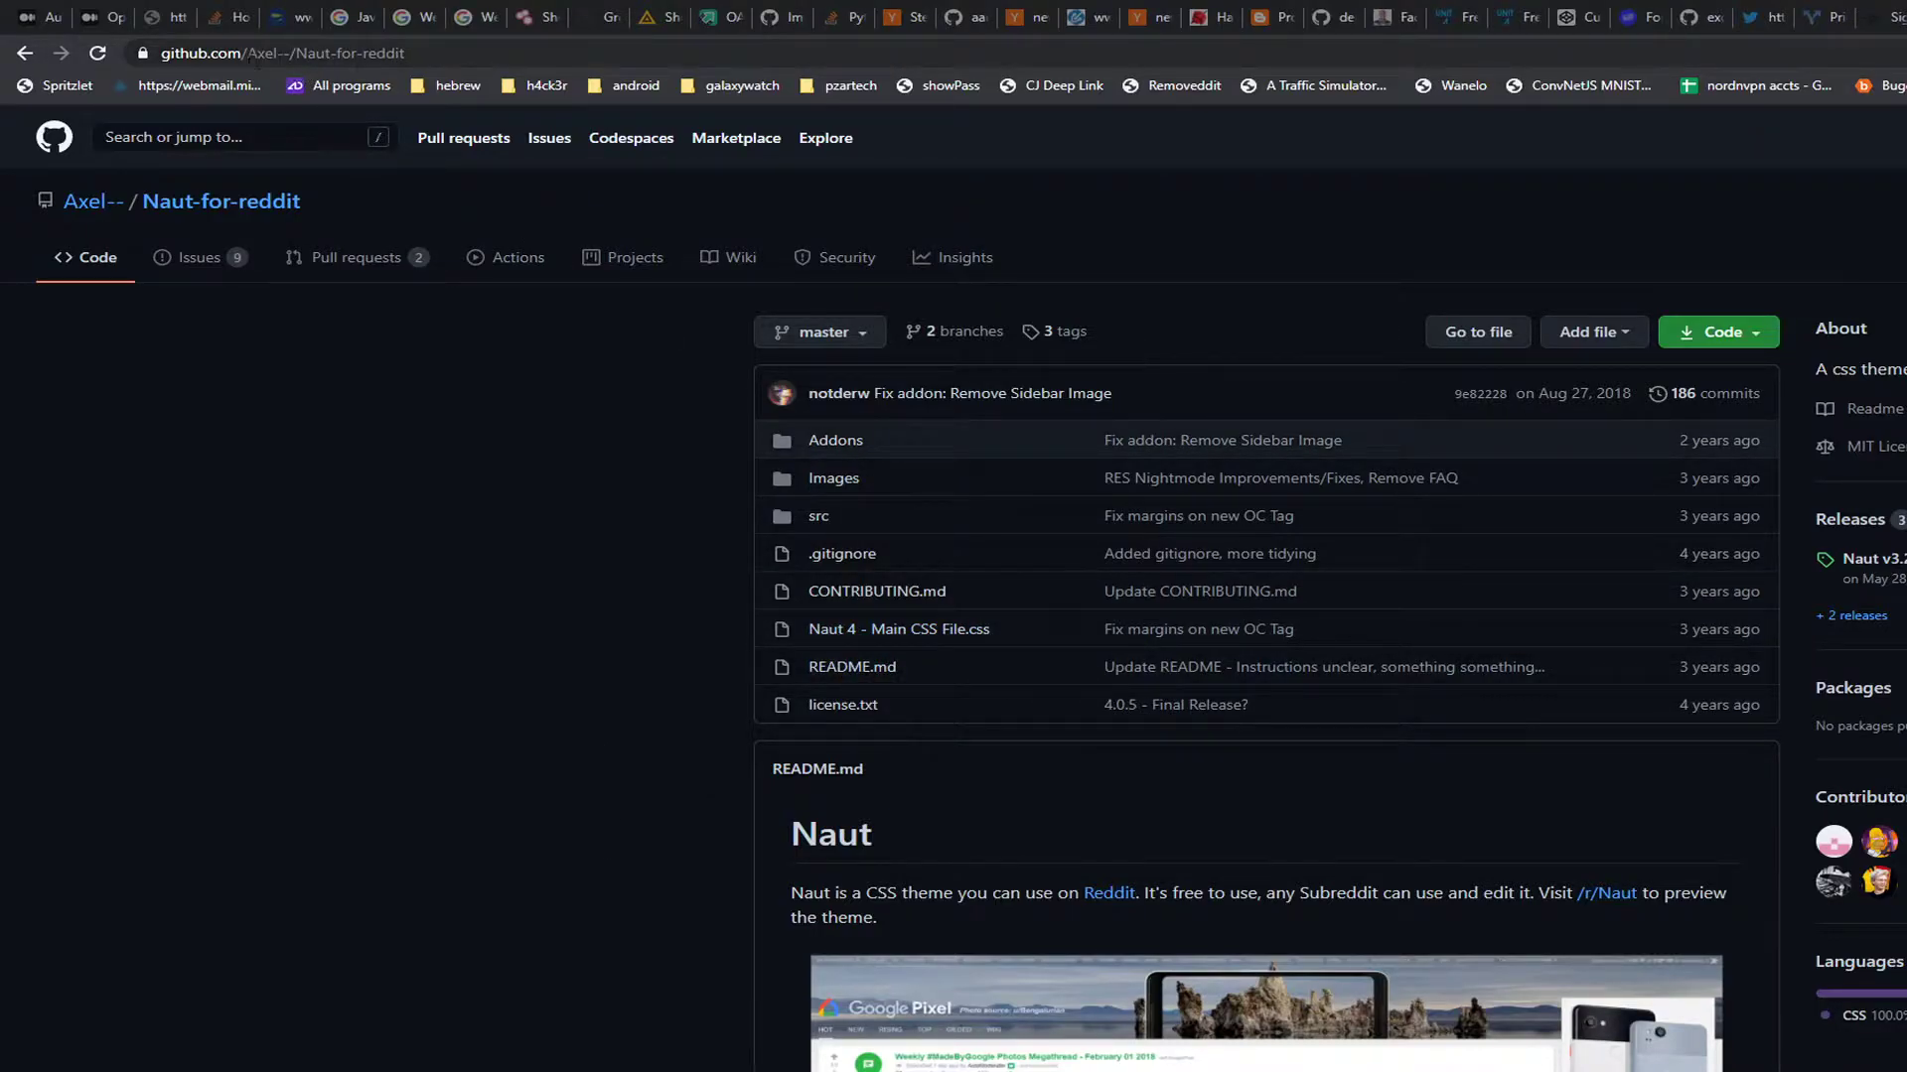
Step: Open 'Naut 4 - Main CSS File.css' in the repo and view it as raw text
click(891, 631)
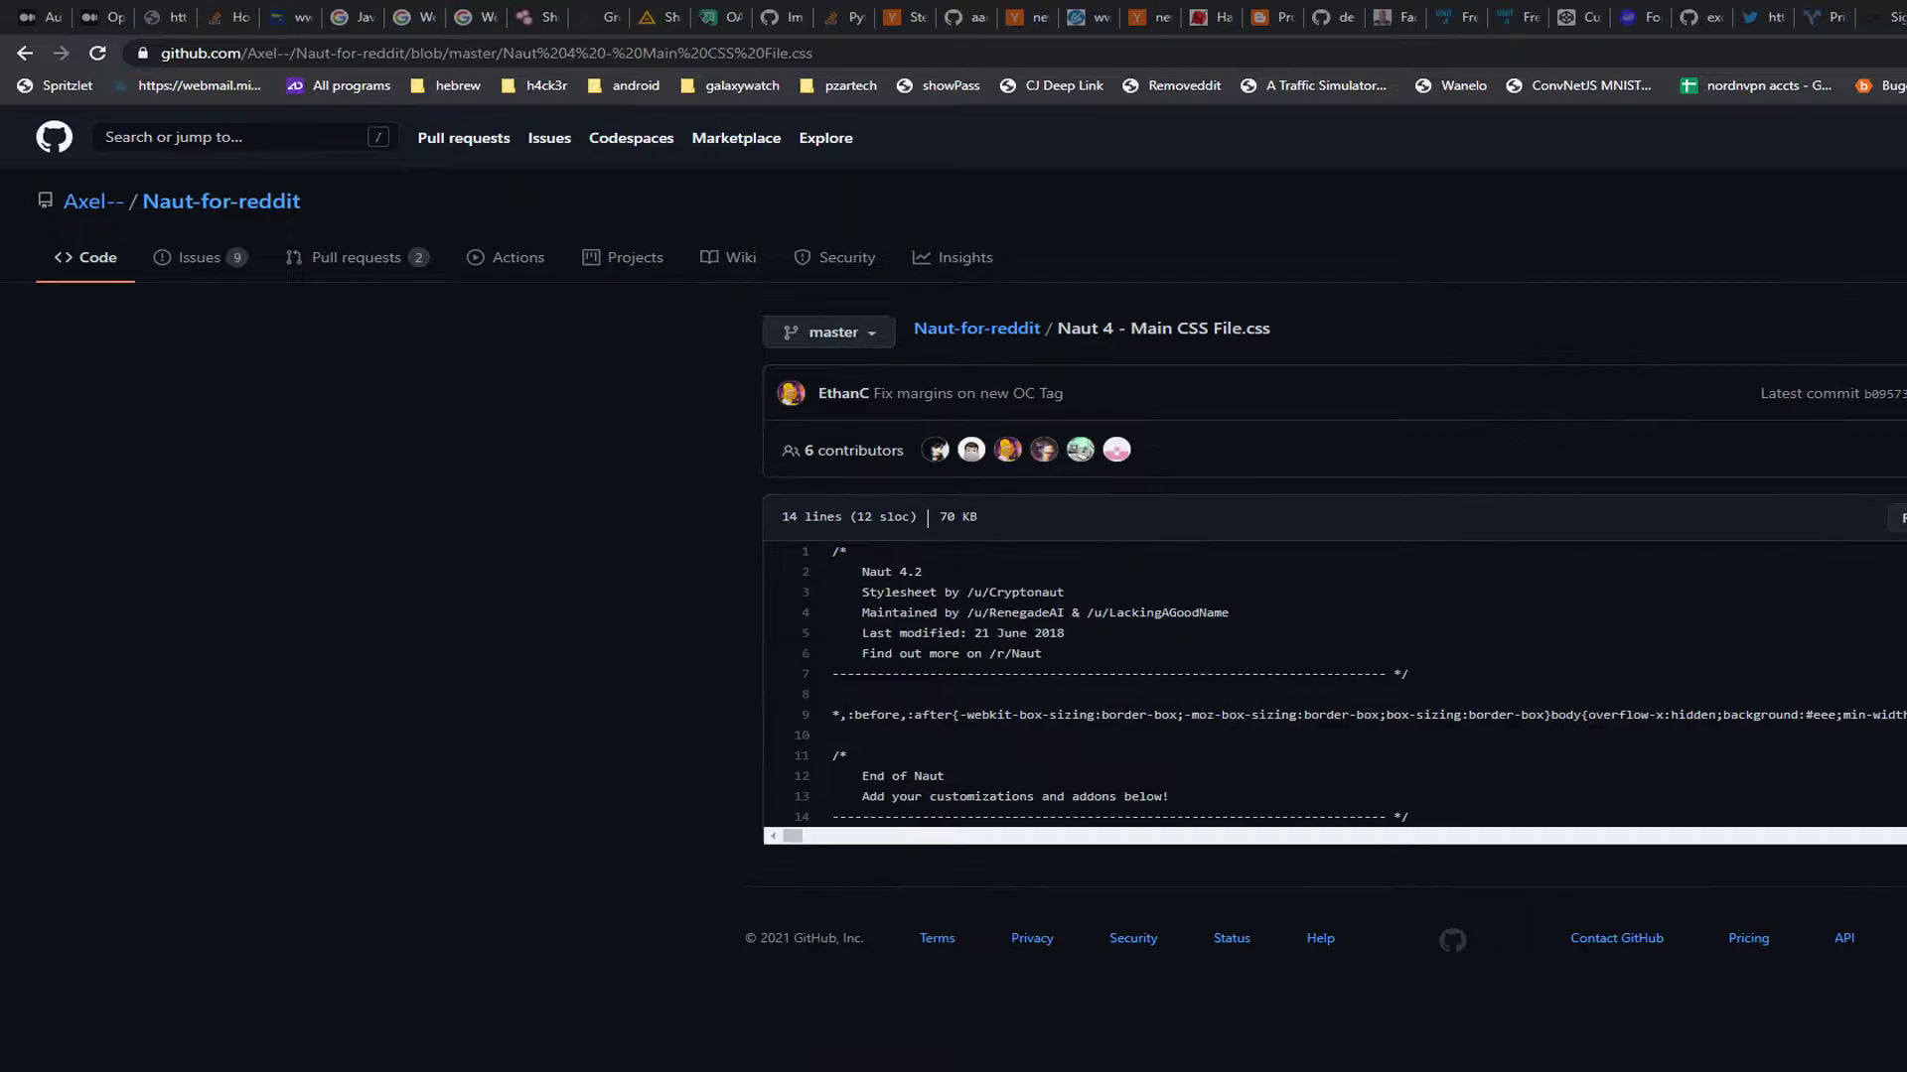
click(1893, 516)
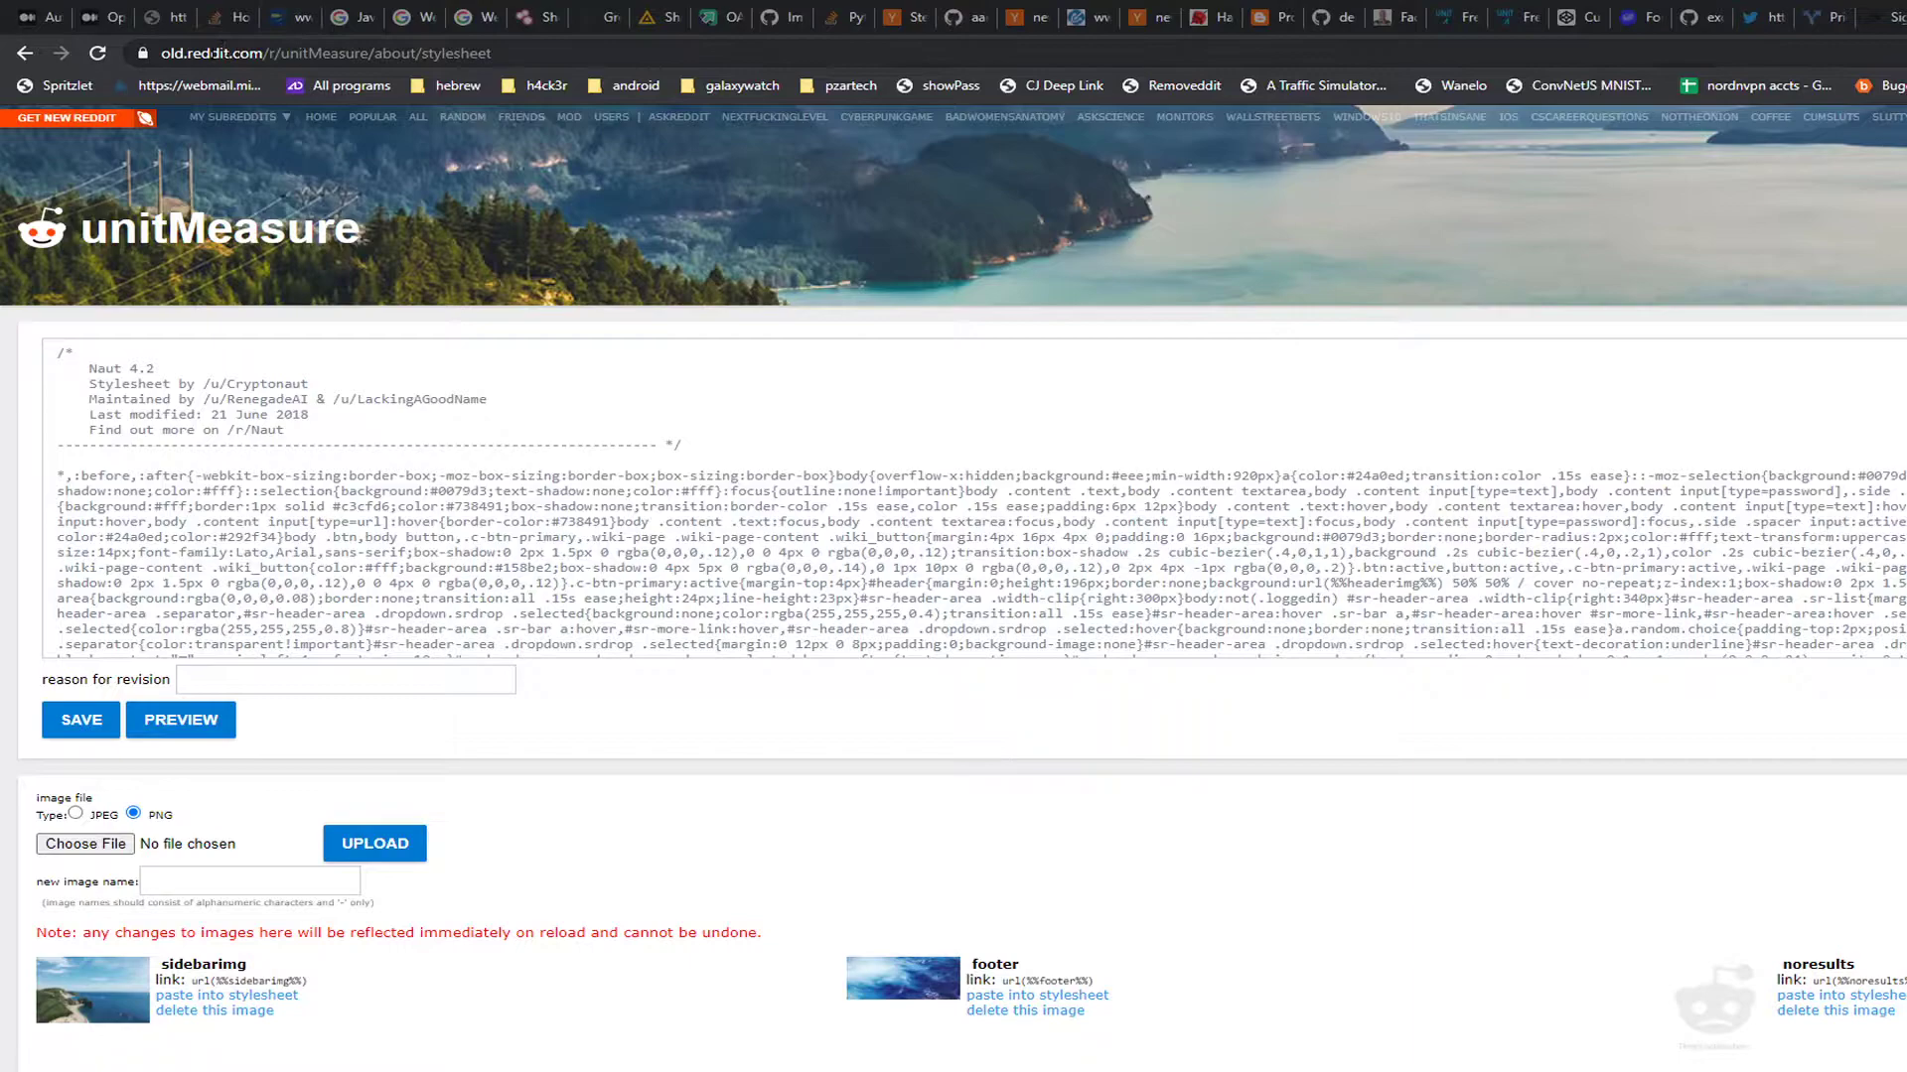
Step: Select all the unitMeasure stylesheet text, scroll through it, and start choosing an upload image
click(286, 53)
click(434, 53)
click(462, 382)
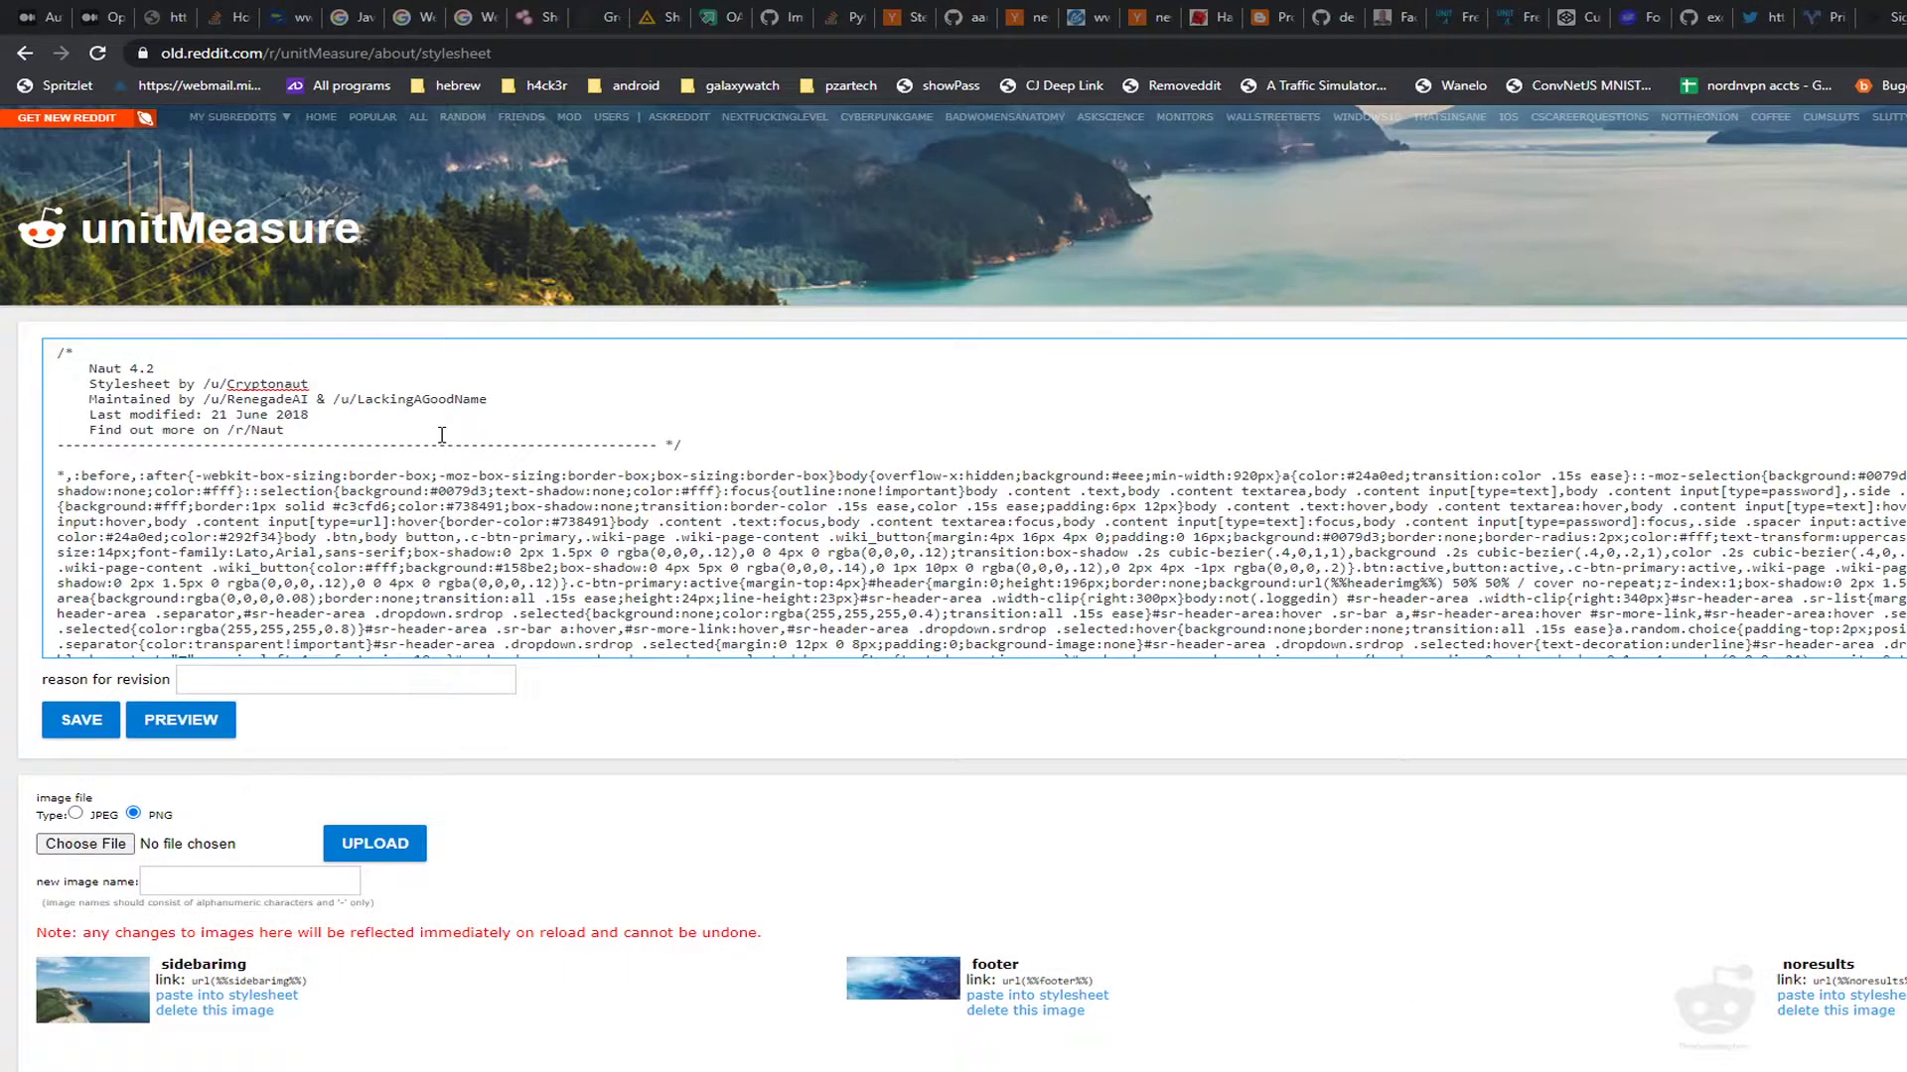
key(ctrl+a)
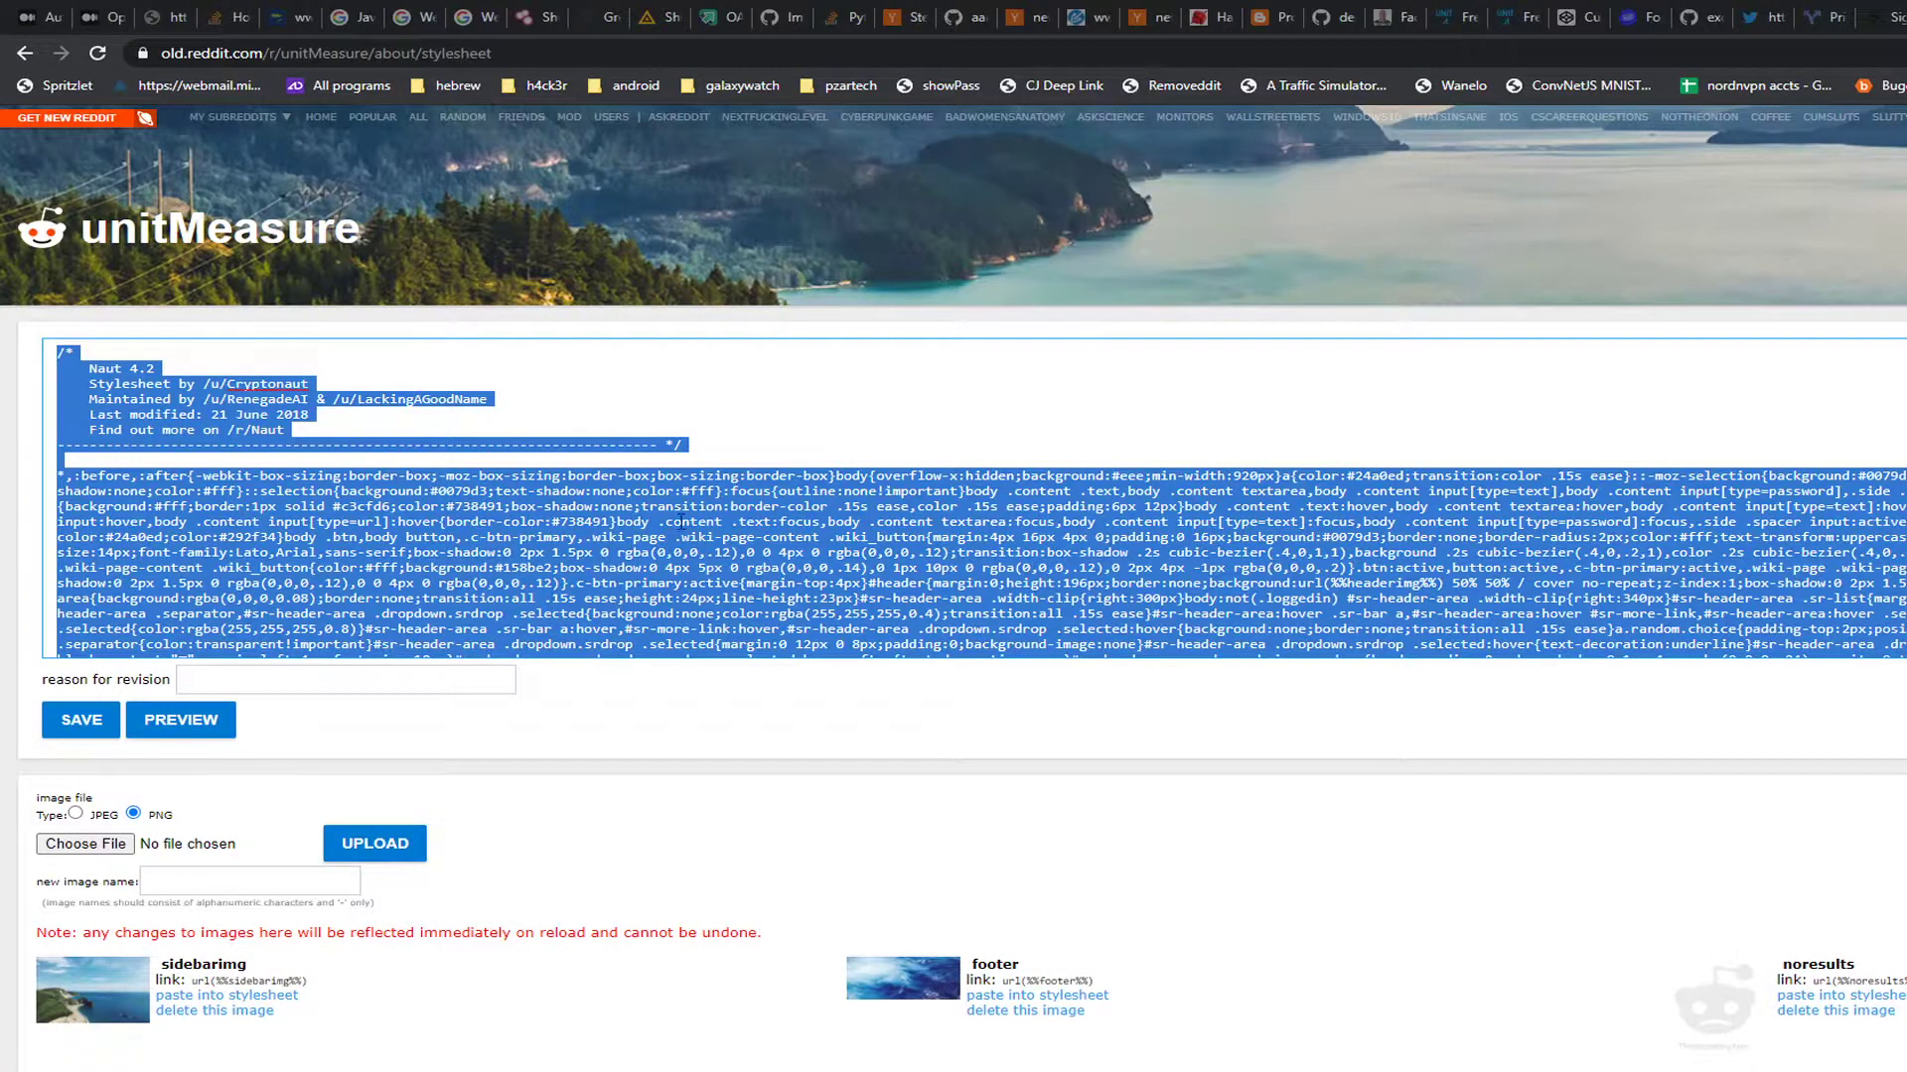
scroll(596, 516, down, 5)
scroll(542, 477, up, 5)
scroll(536, 469, down, 3)
scroll(536, 468, up, 3)
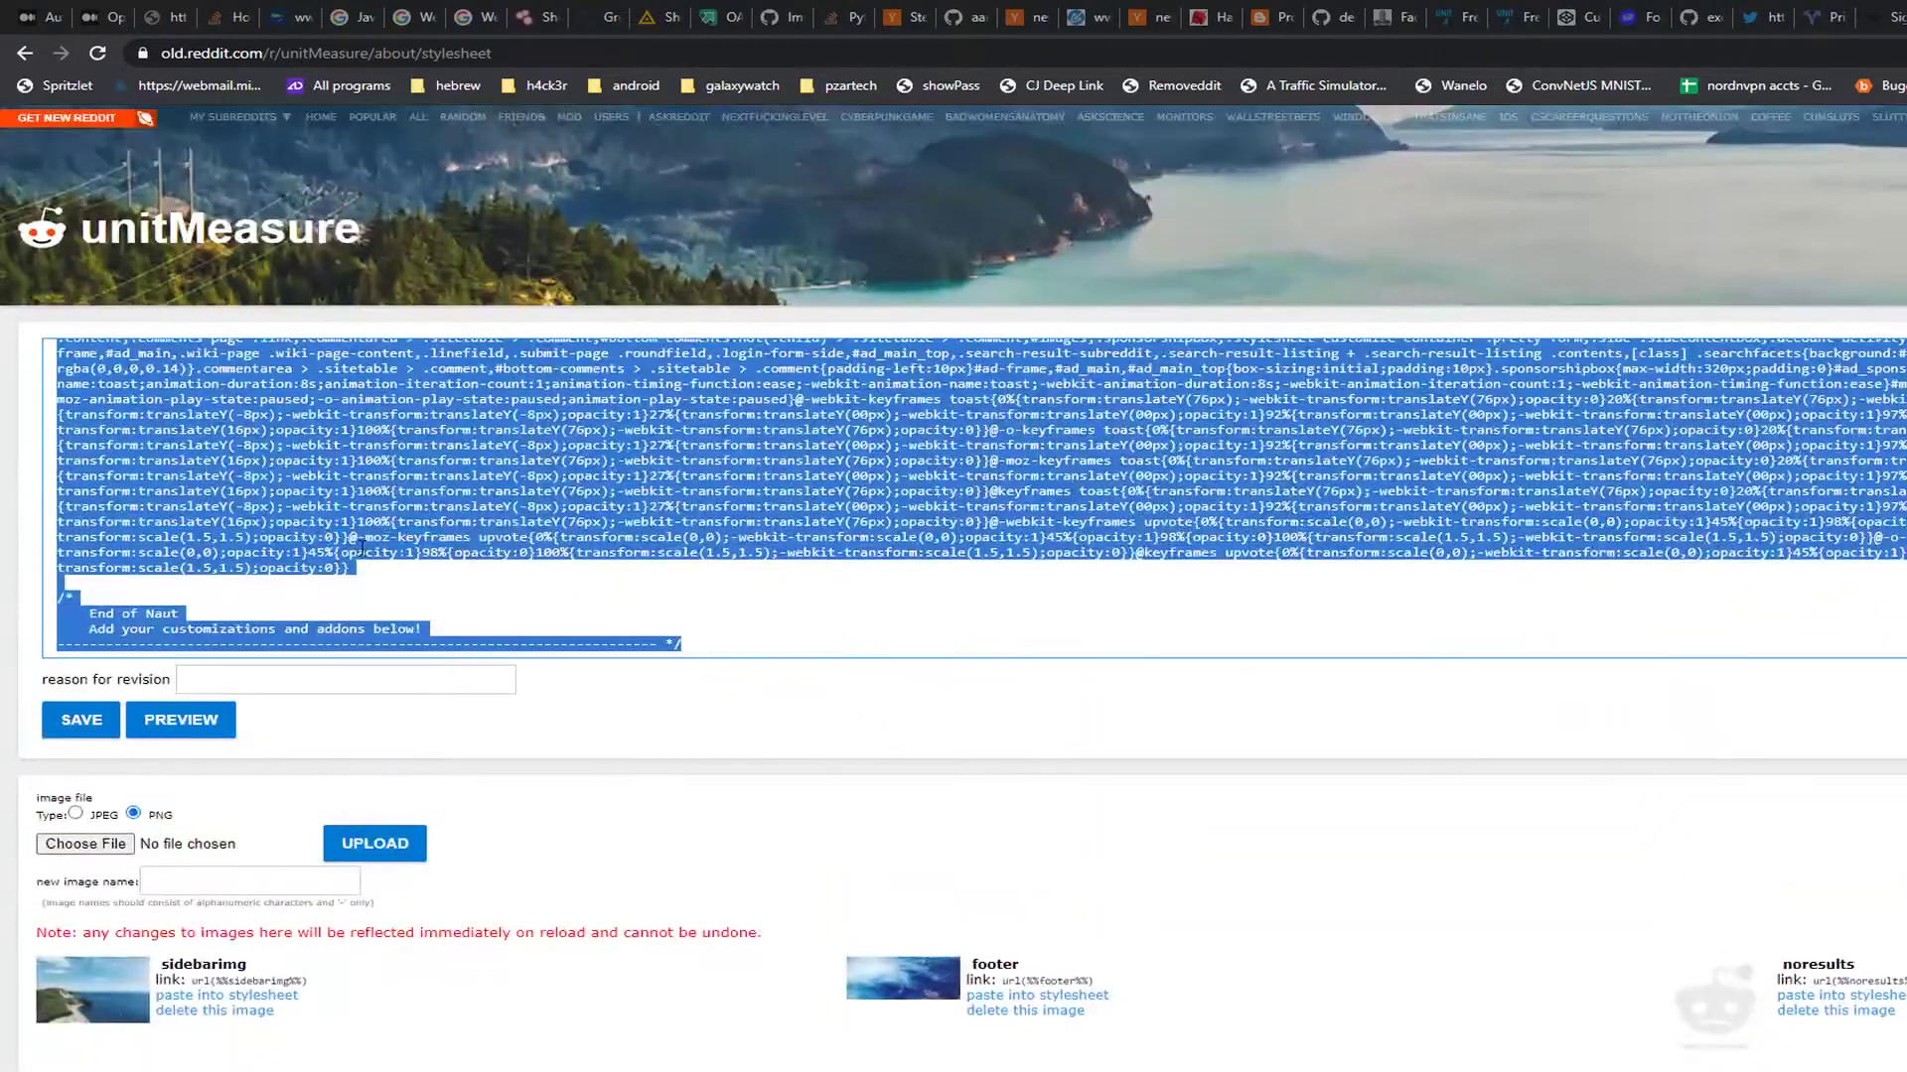
scroll(361, 497, down, 1)
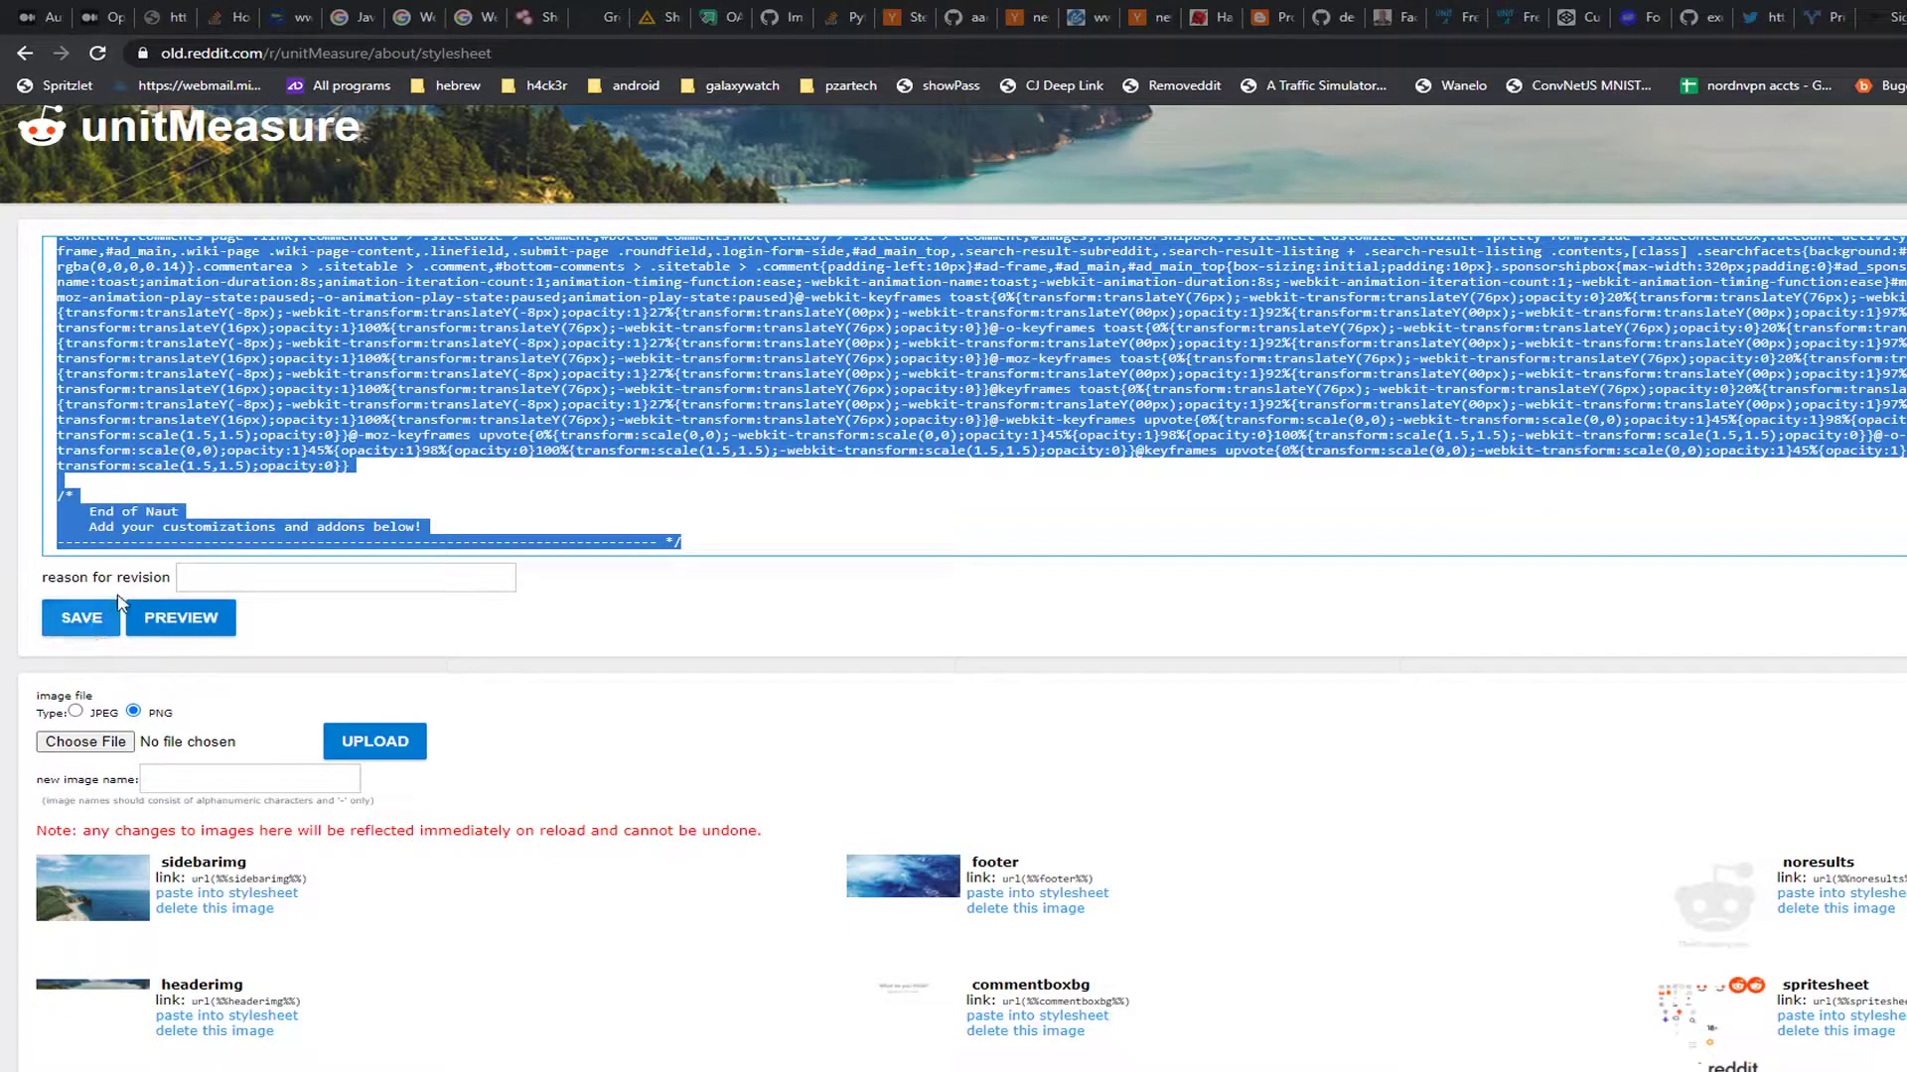
click(130, 739)
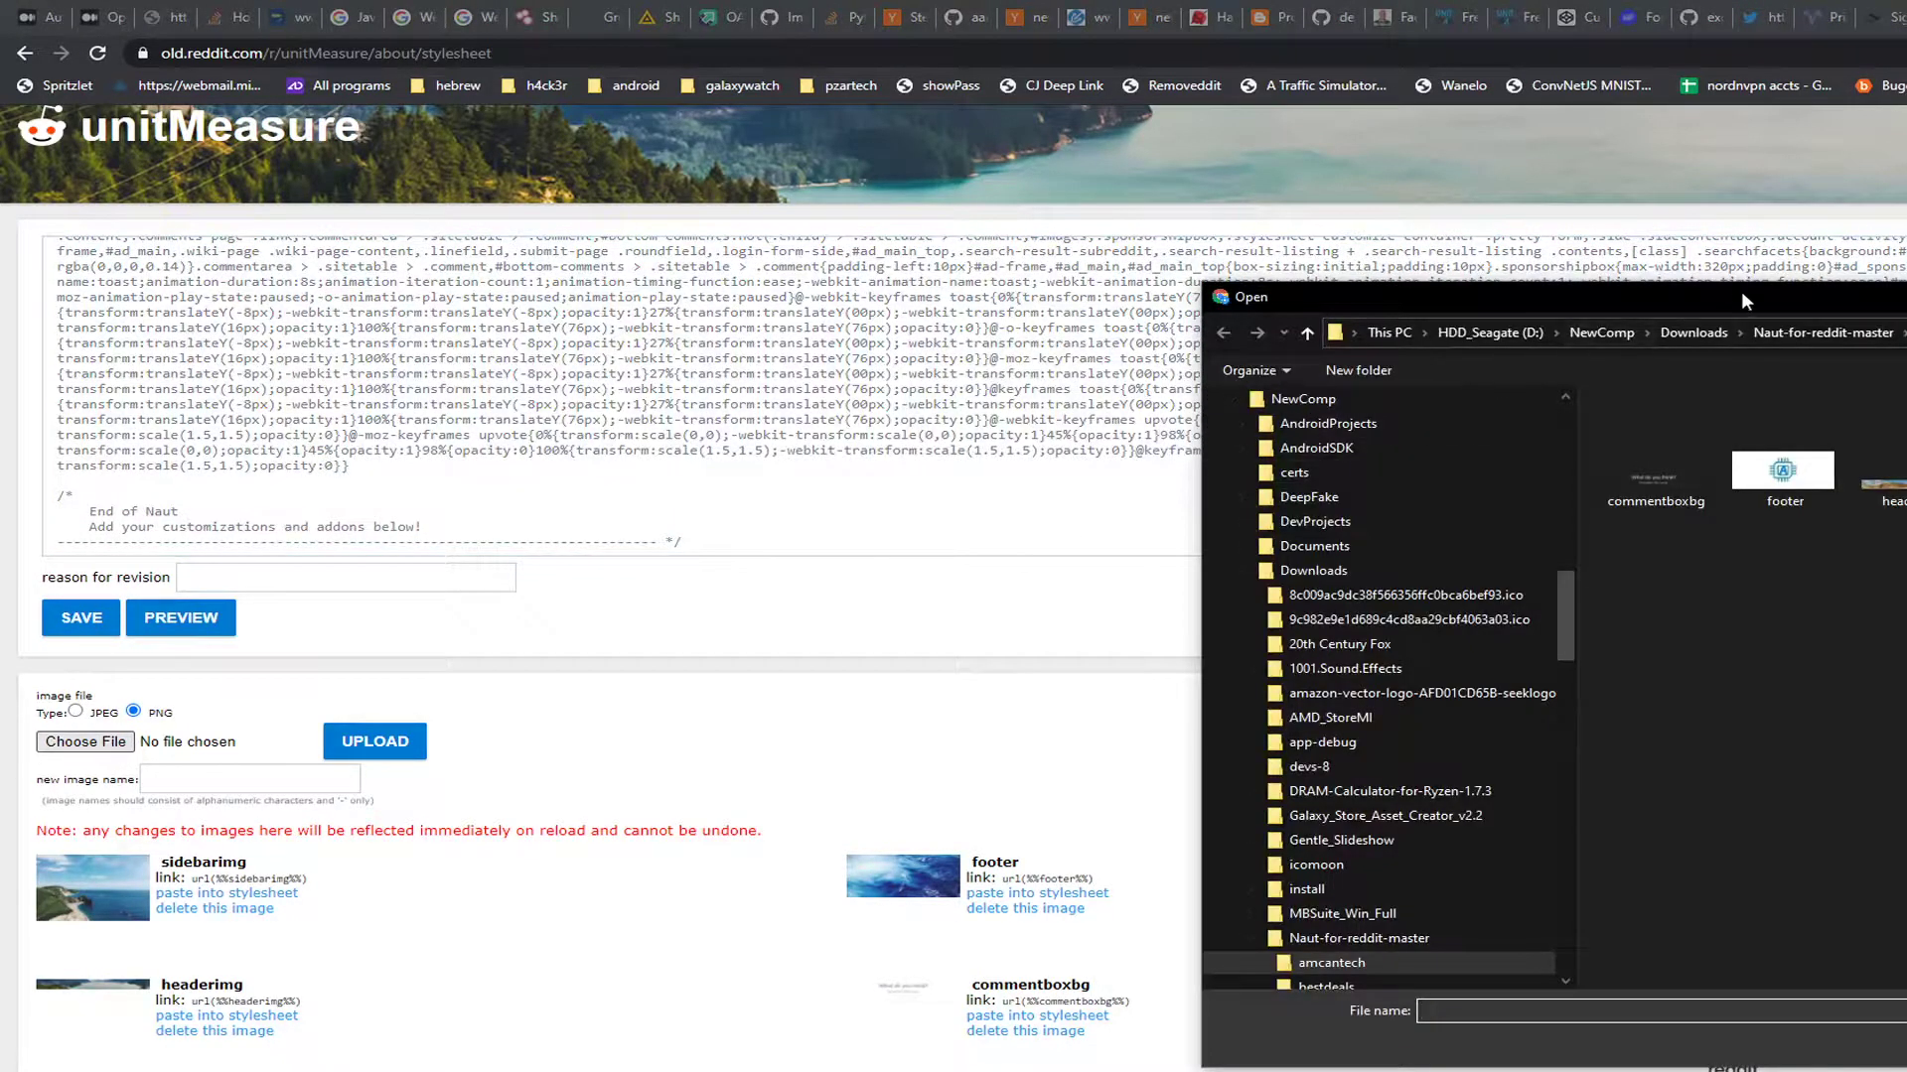
drag(1742, 292, 1105, 272)
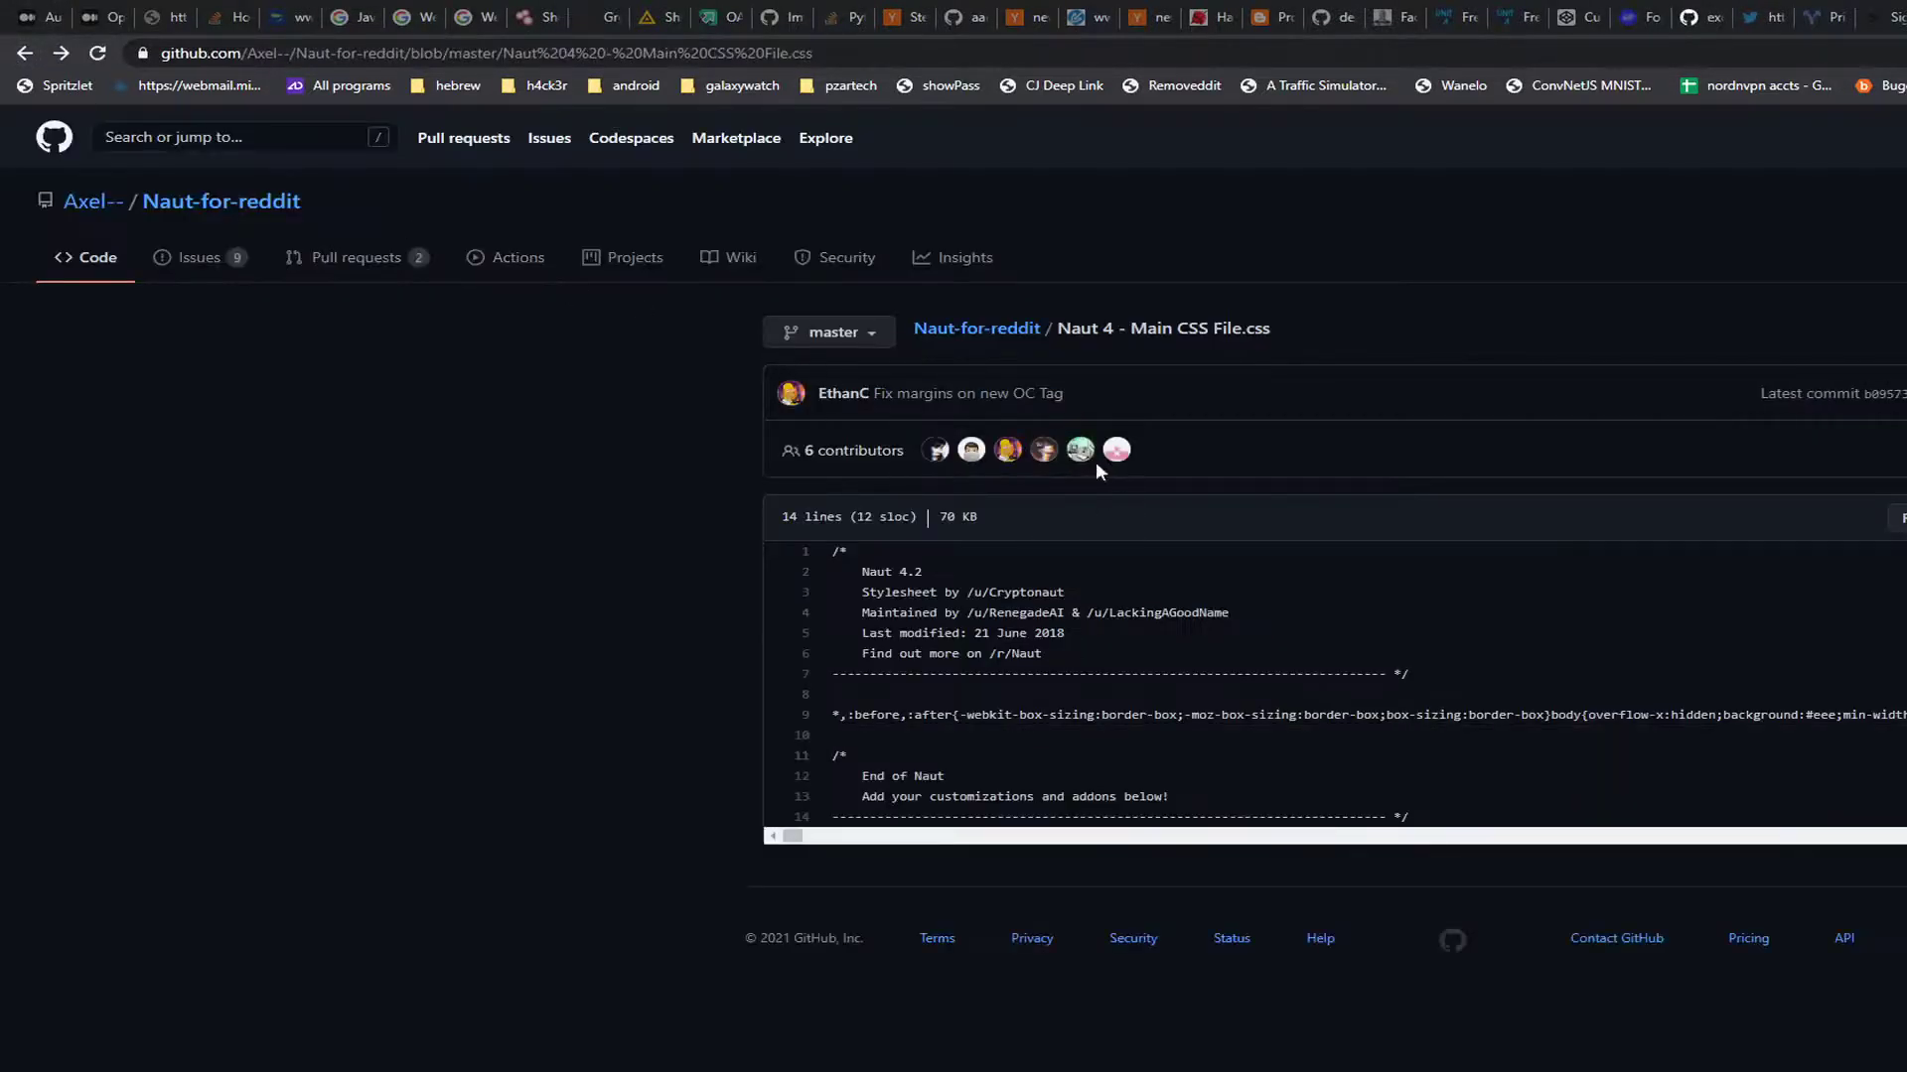
Step: Return to the Naut-for-reddit repo main page and show its clone/download options
click(969, 328)
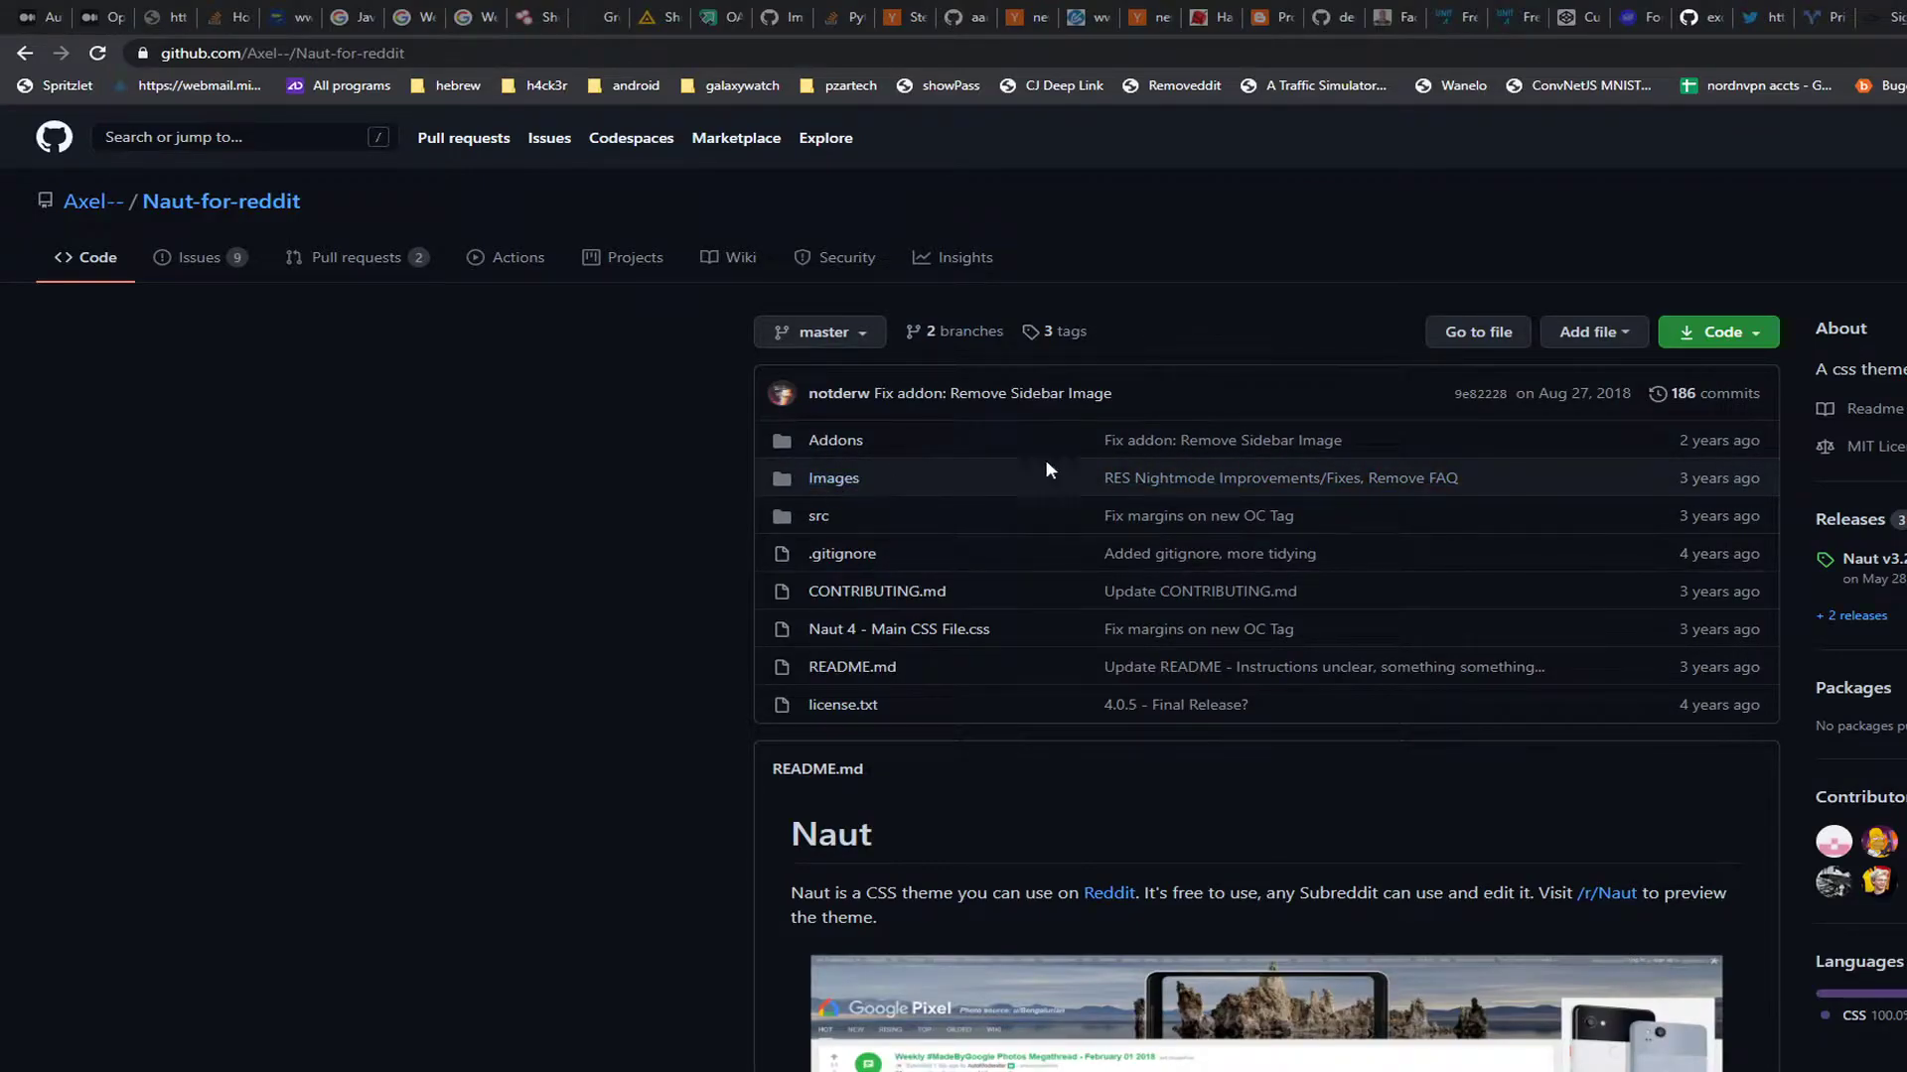
click(1723, 332)
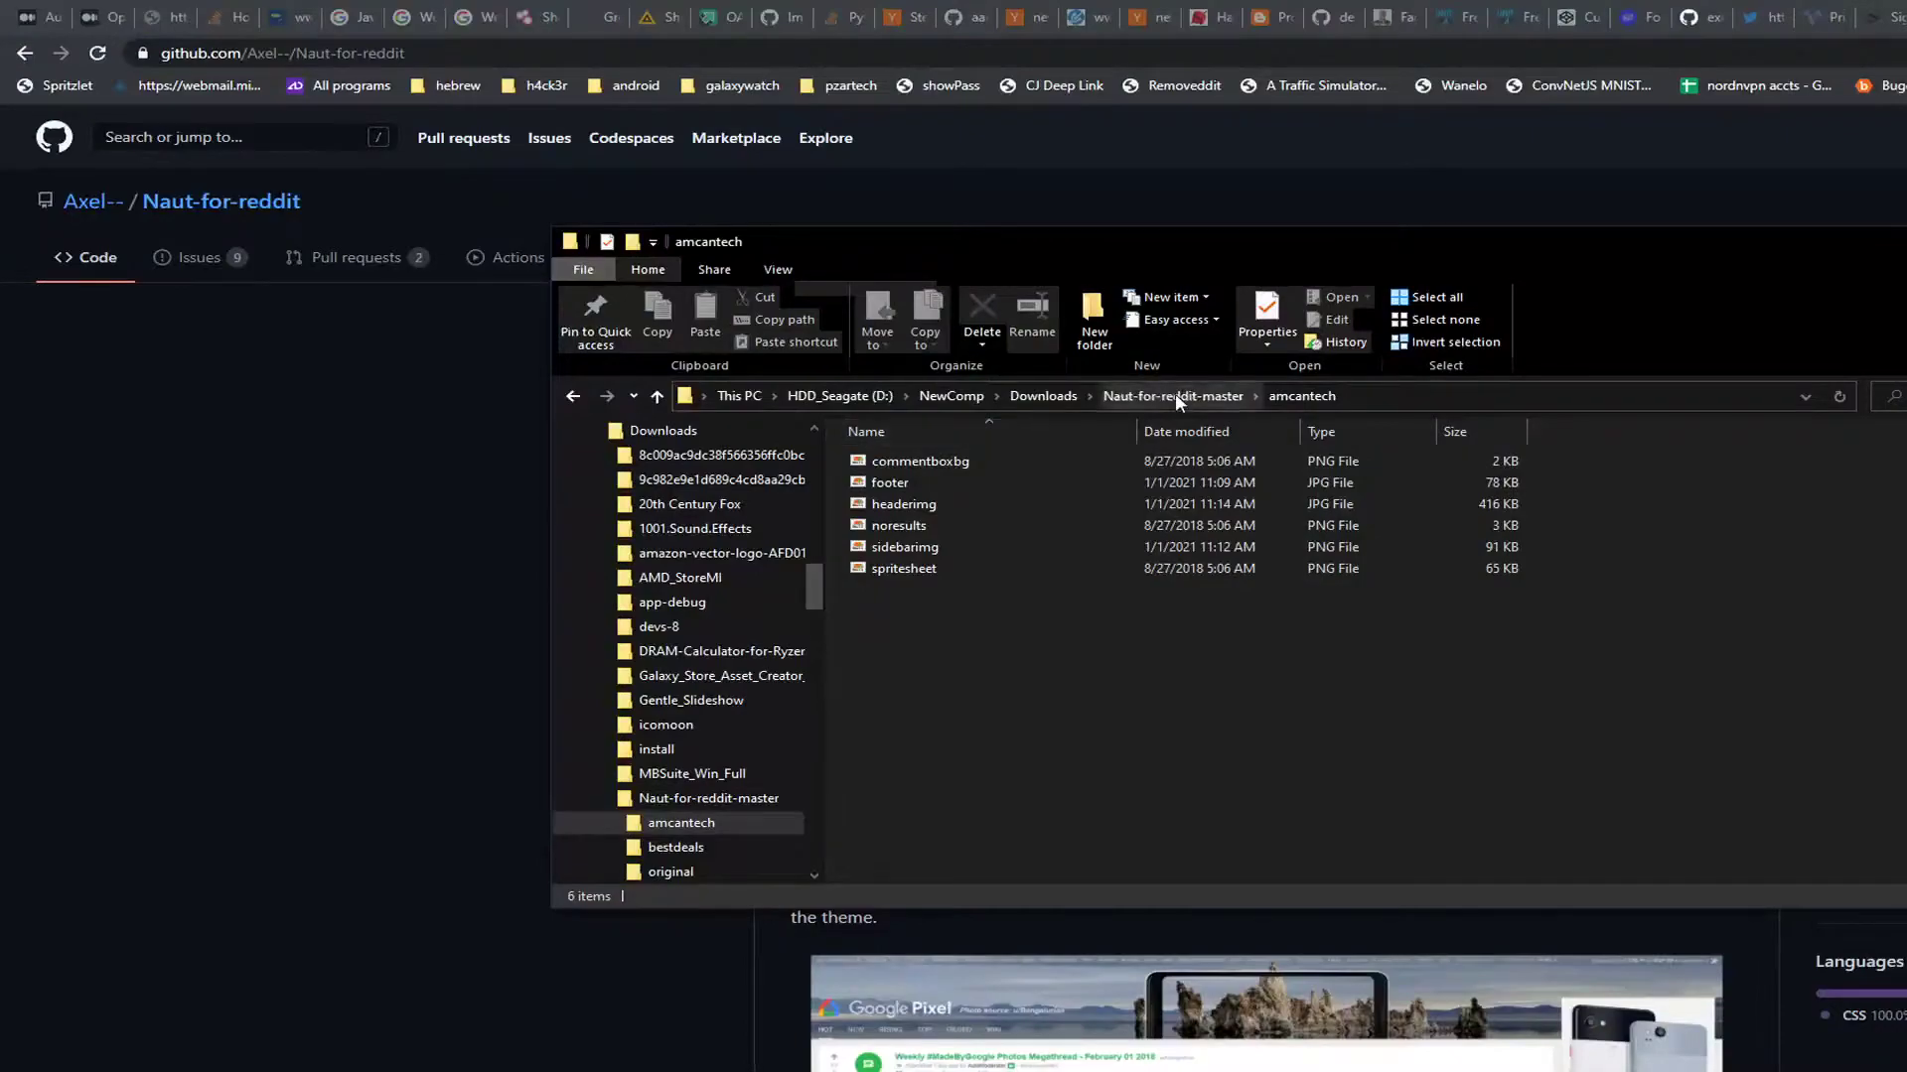
Step: Open the Naut-for-reddit-master image folder and preview commentboxbg, footer and headerimg
click(1176, 394)
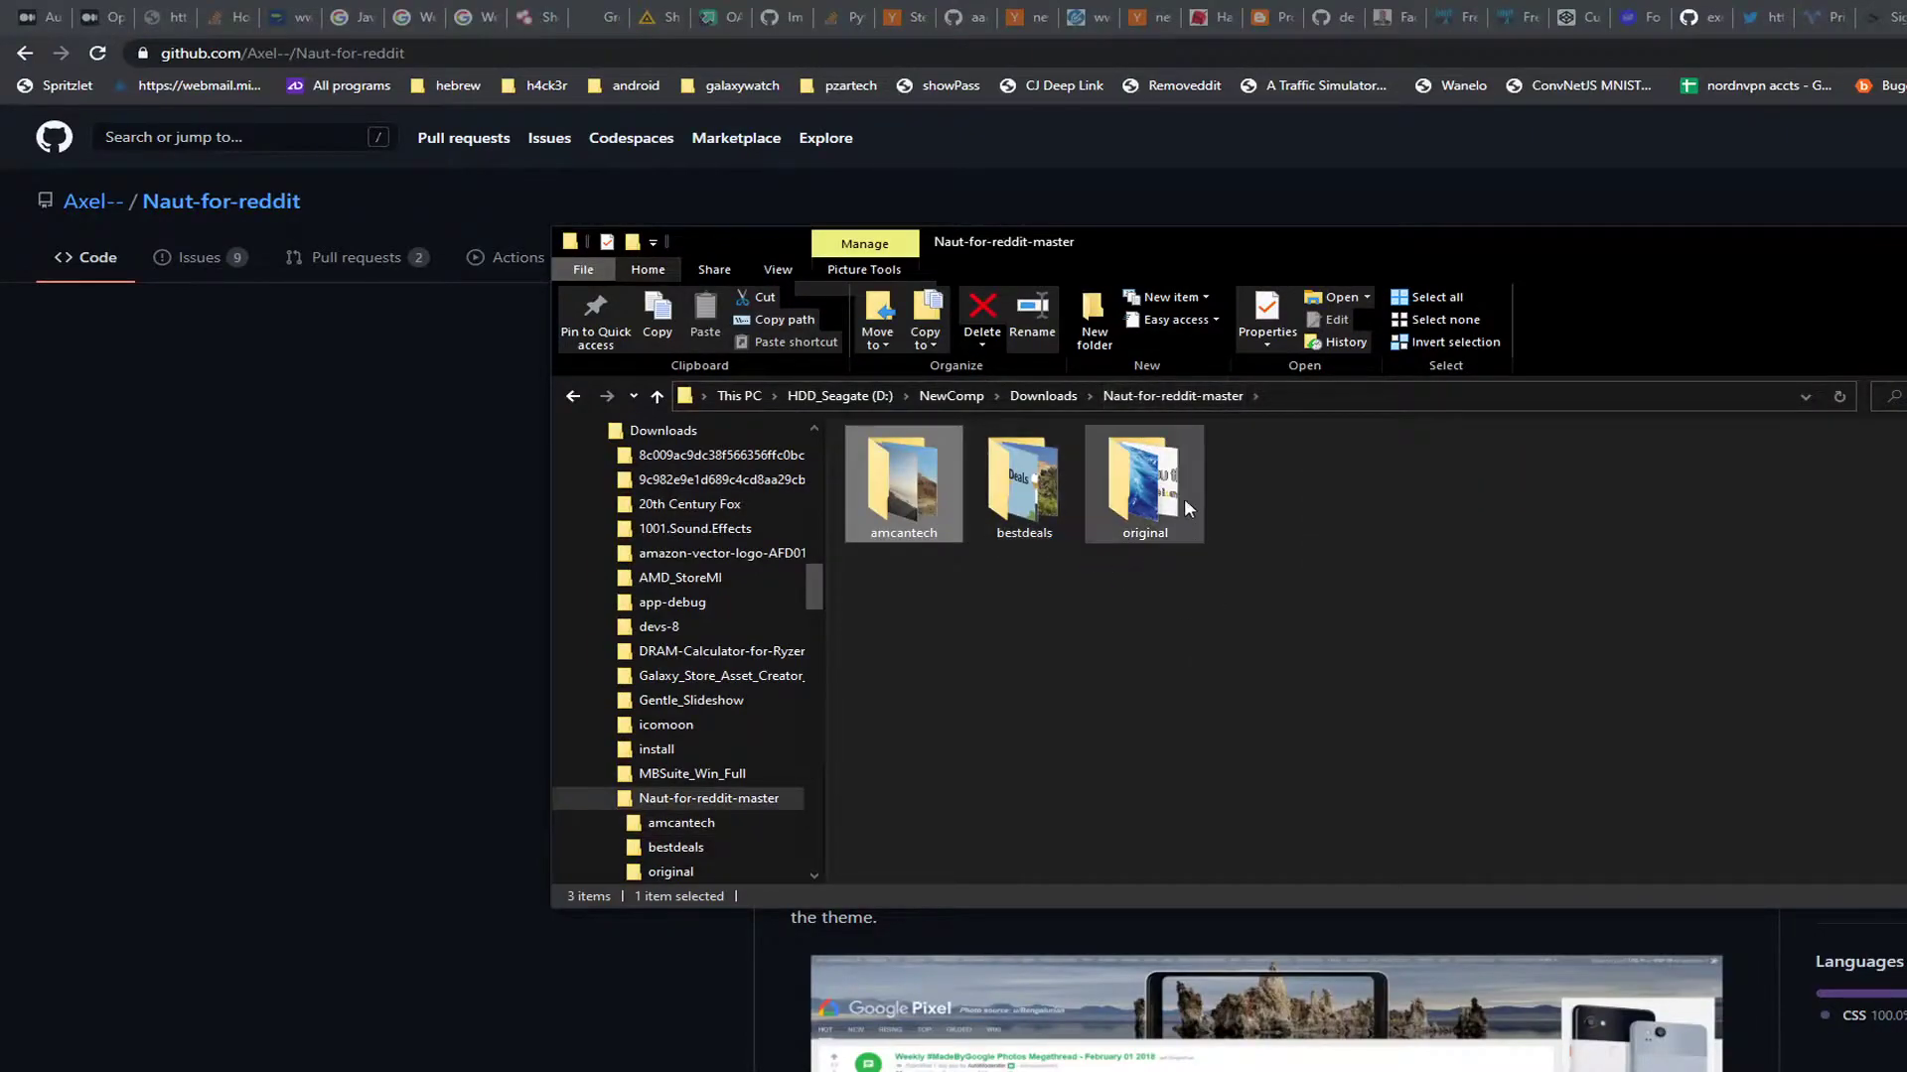
double_click(1144, 487)
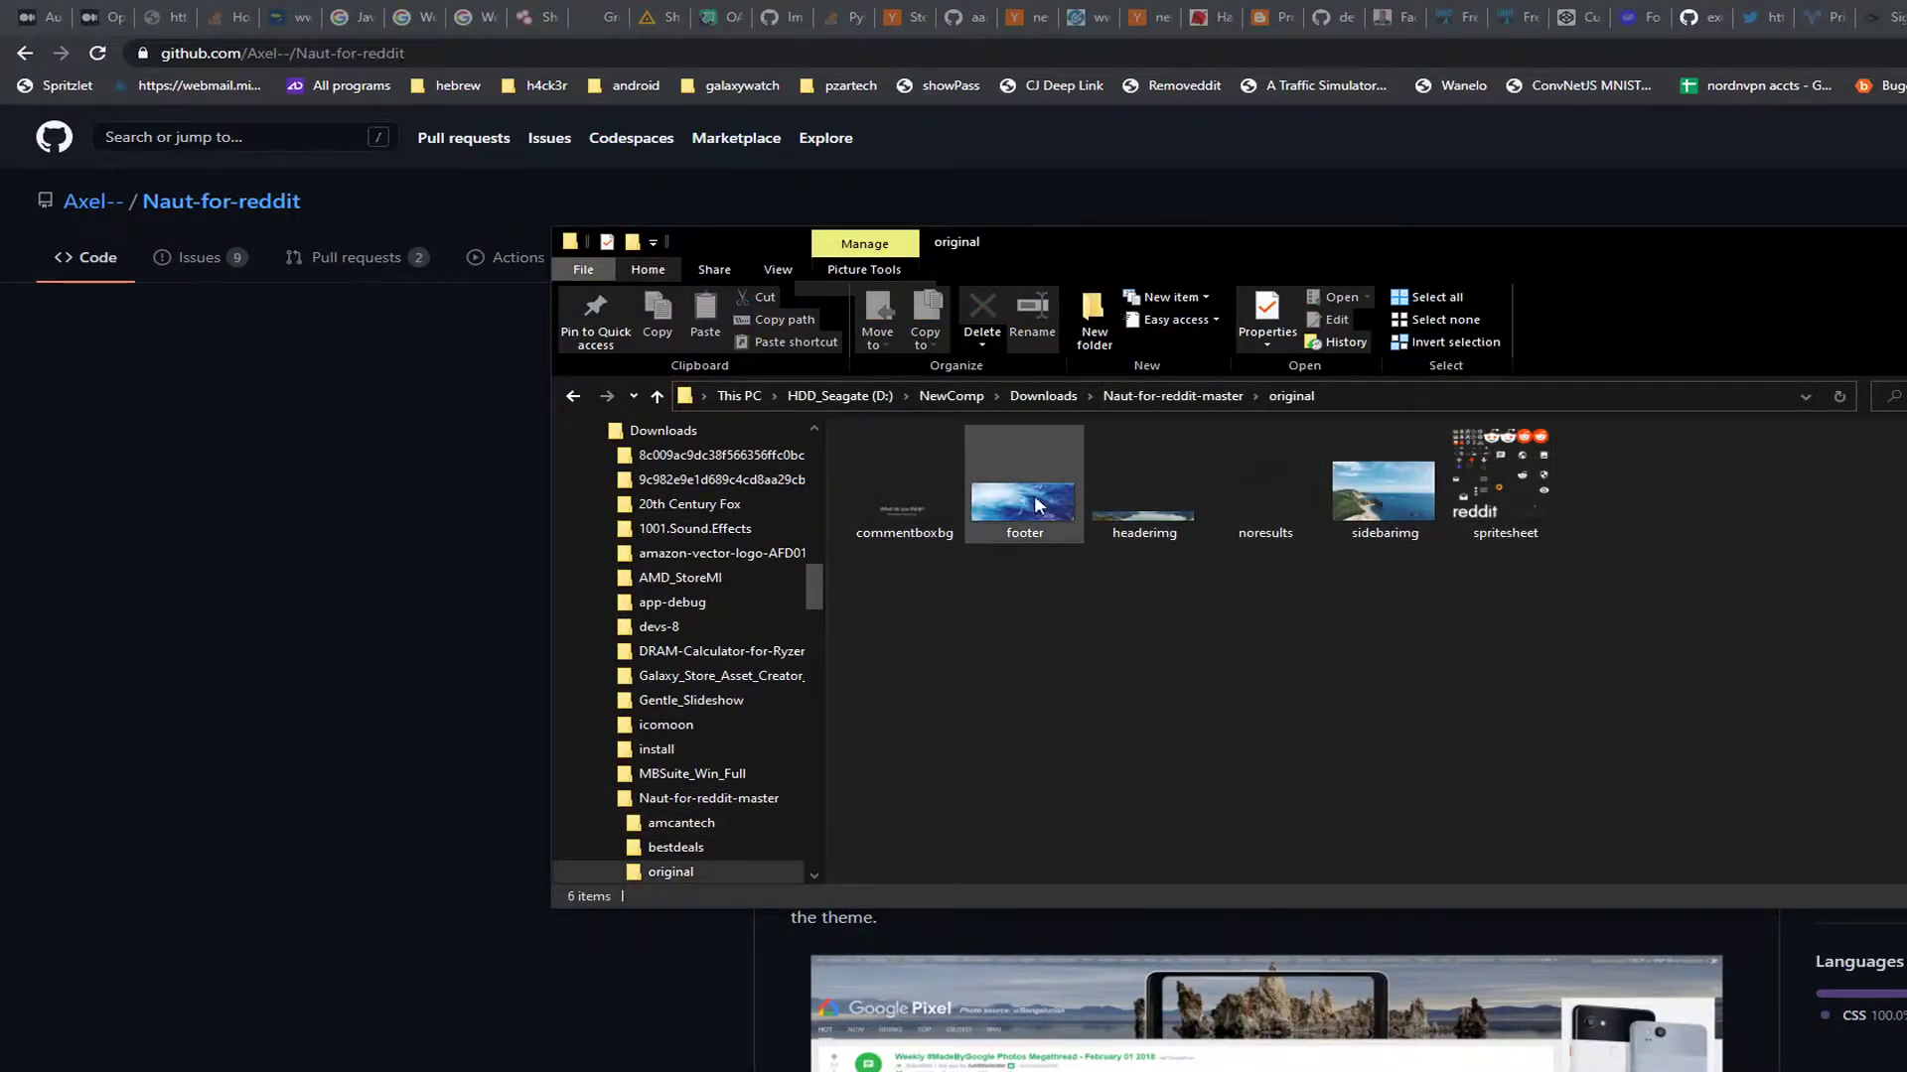
click(923, 518)
double_click(923, 509)
key(Right)
key(Right)
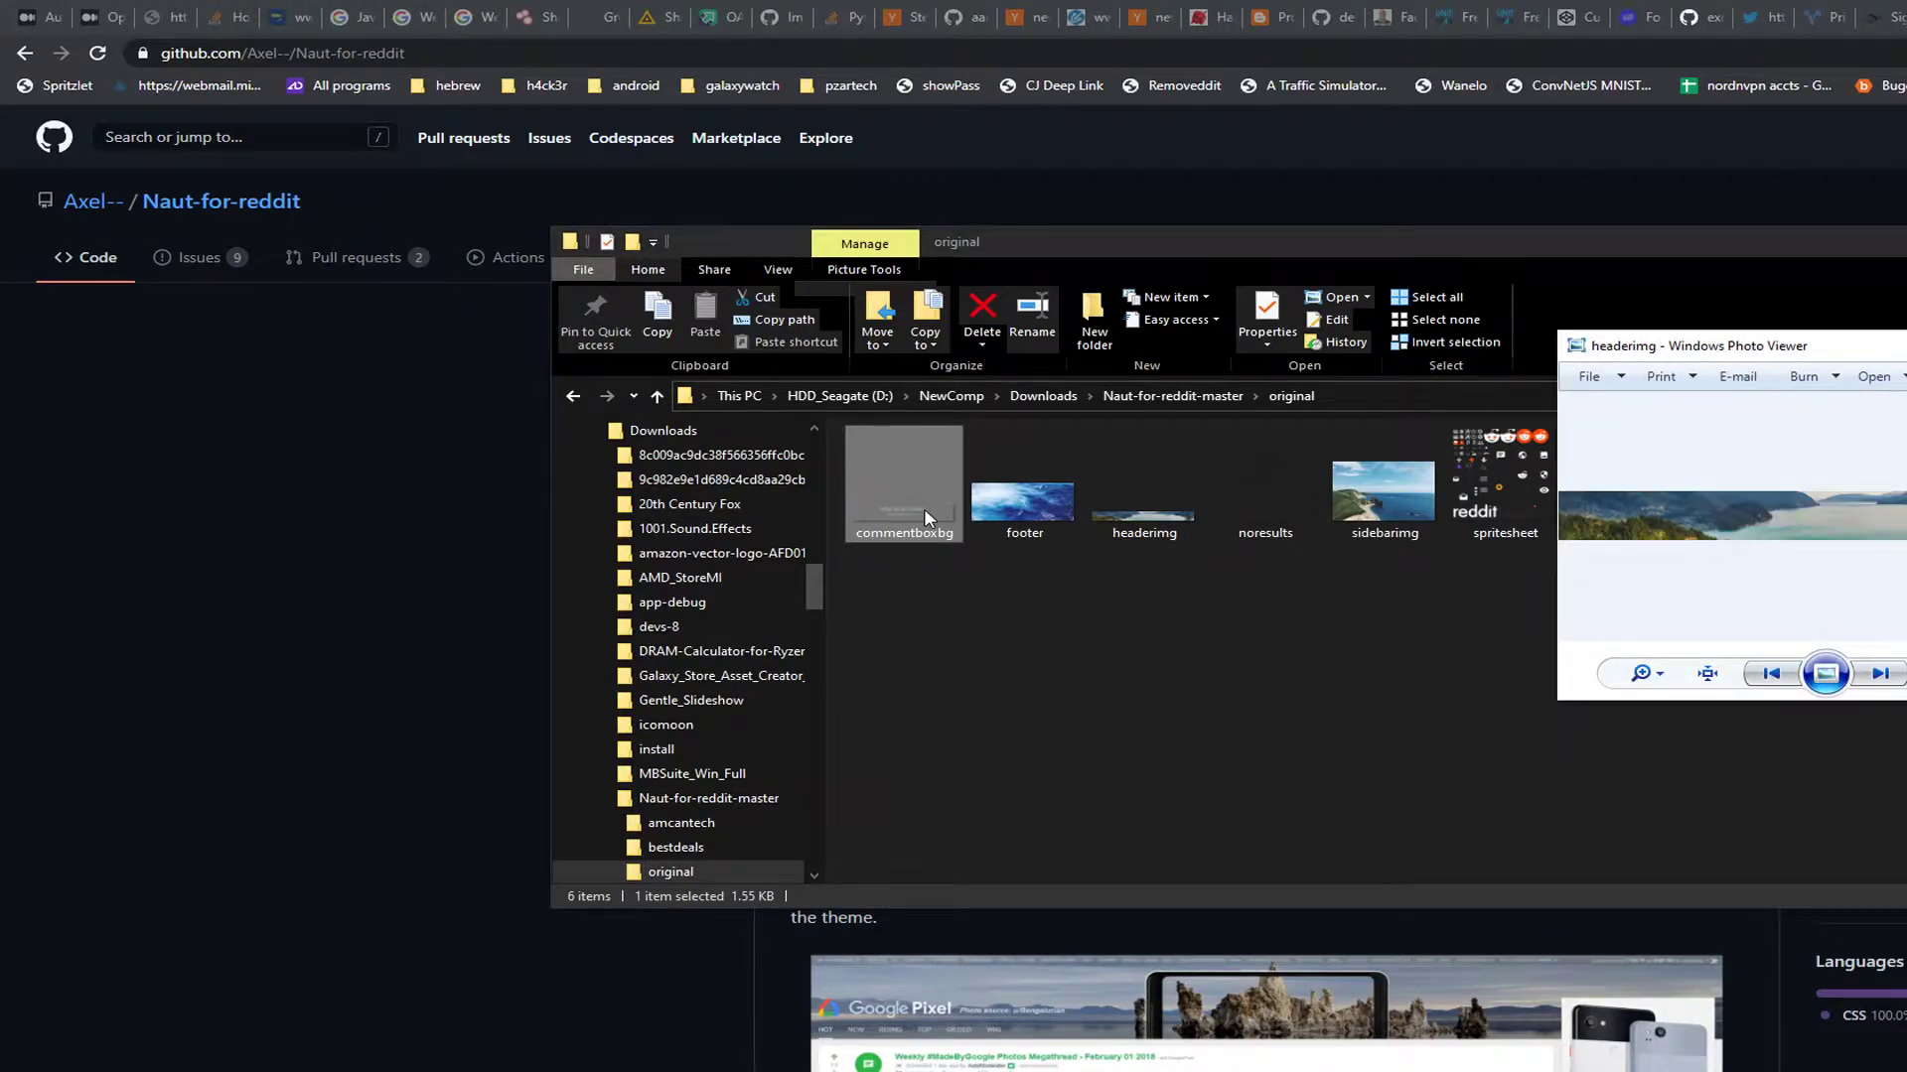
key(Right)
key(Right)
key(Right)
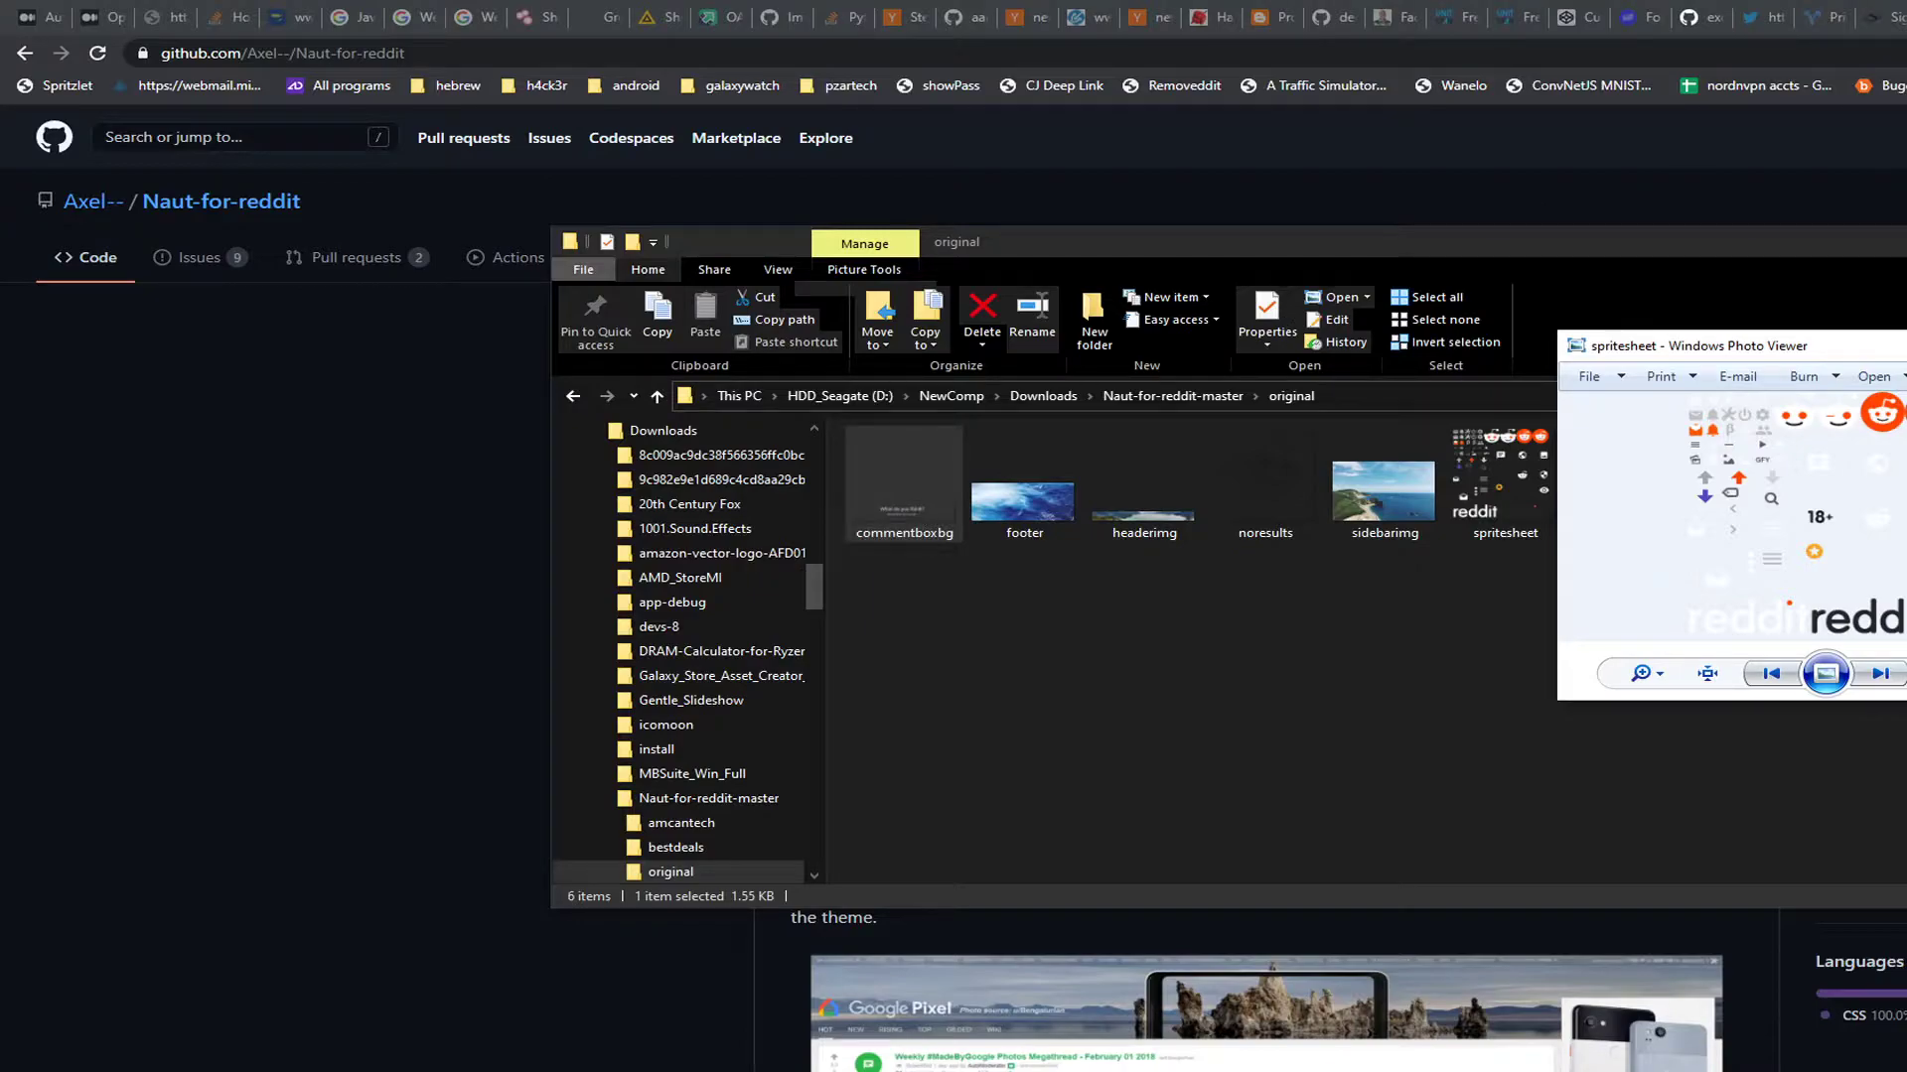
scroll(1901, 487, up, 1)
scroll(1900, 487, up, 1)
scroll(1900, 486, up, 1)
scroll(1901, 487, up, 1)
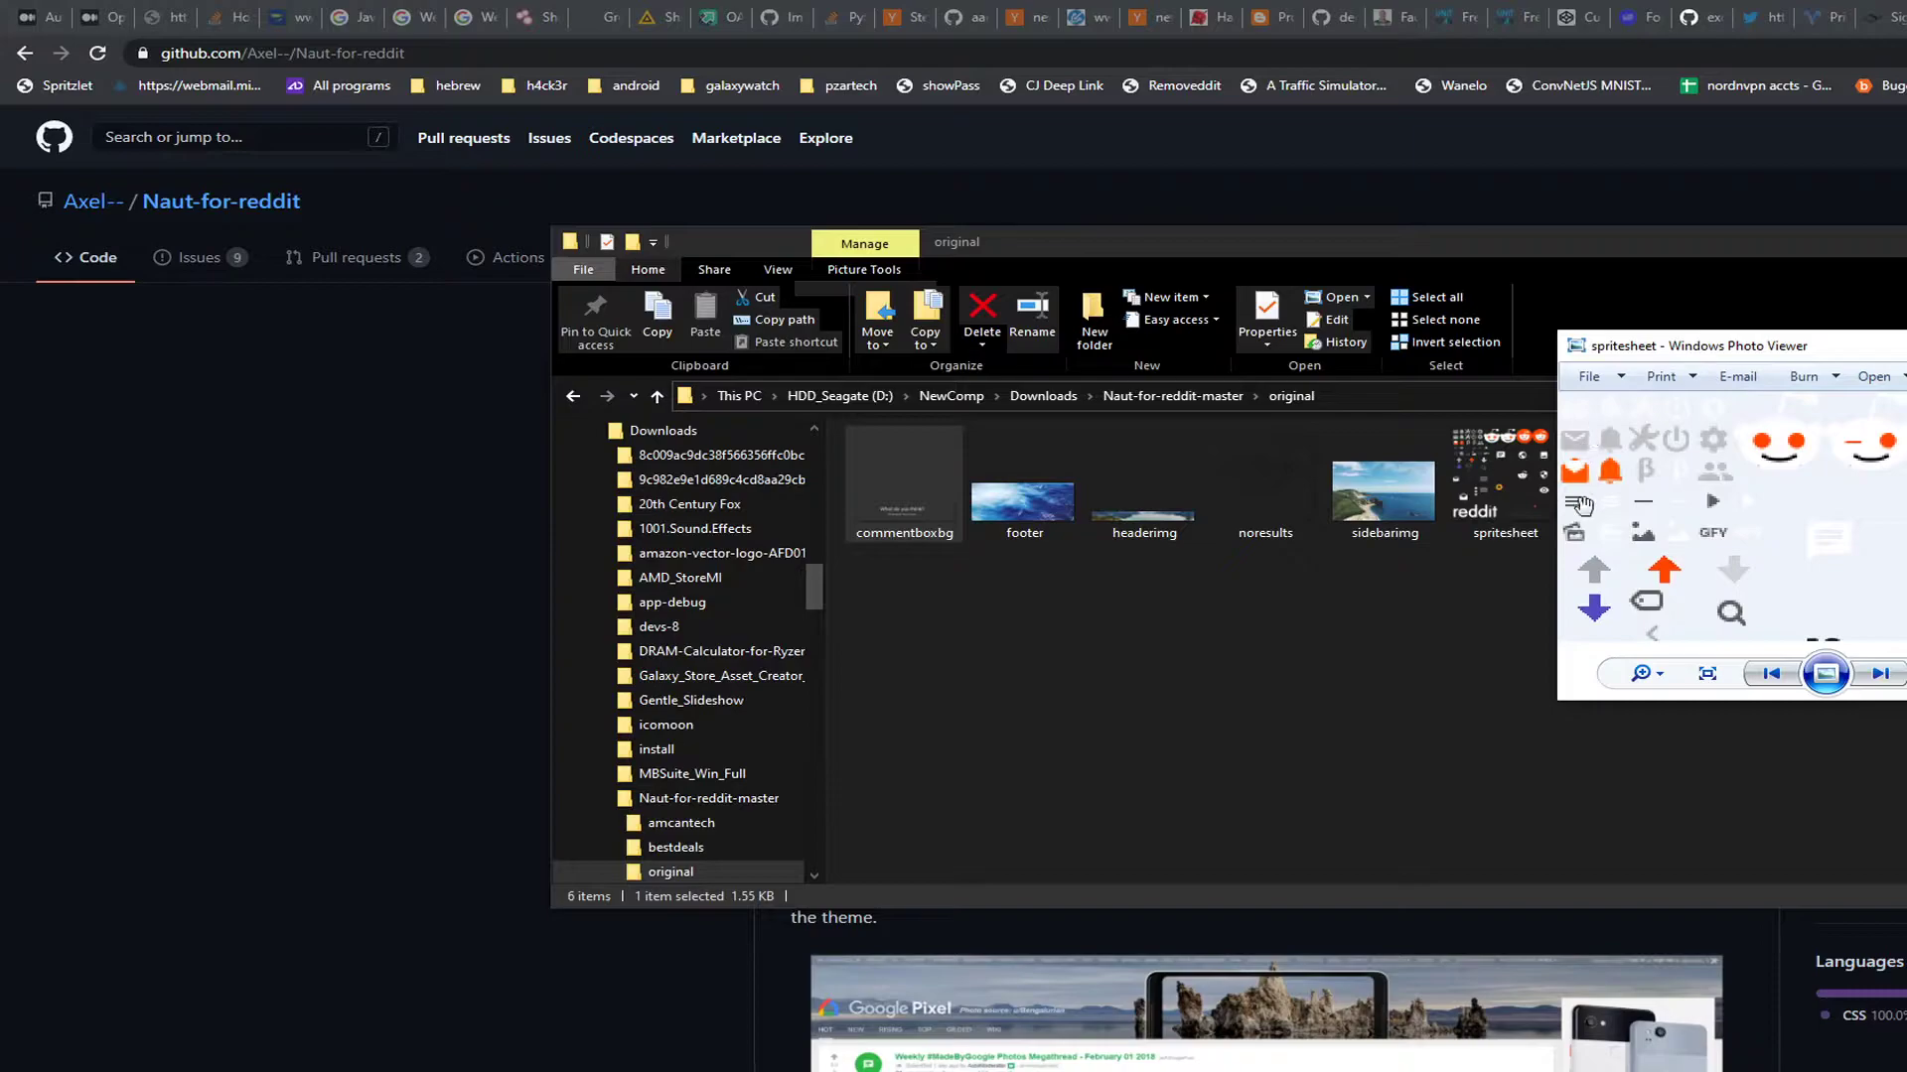
Step: Preview sidebarimg, headerimg and footer, then select sidebarimg and headerimg together
double_click(1383, 491)
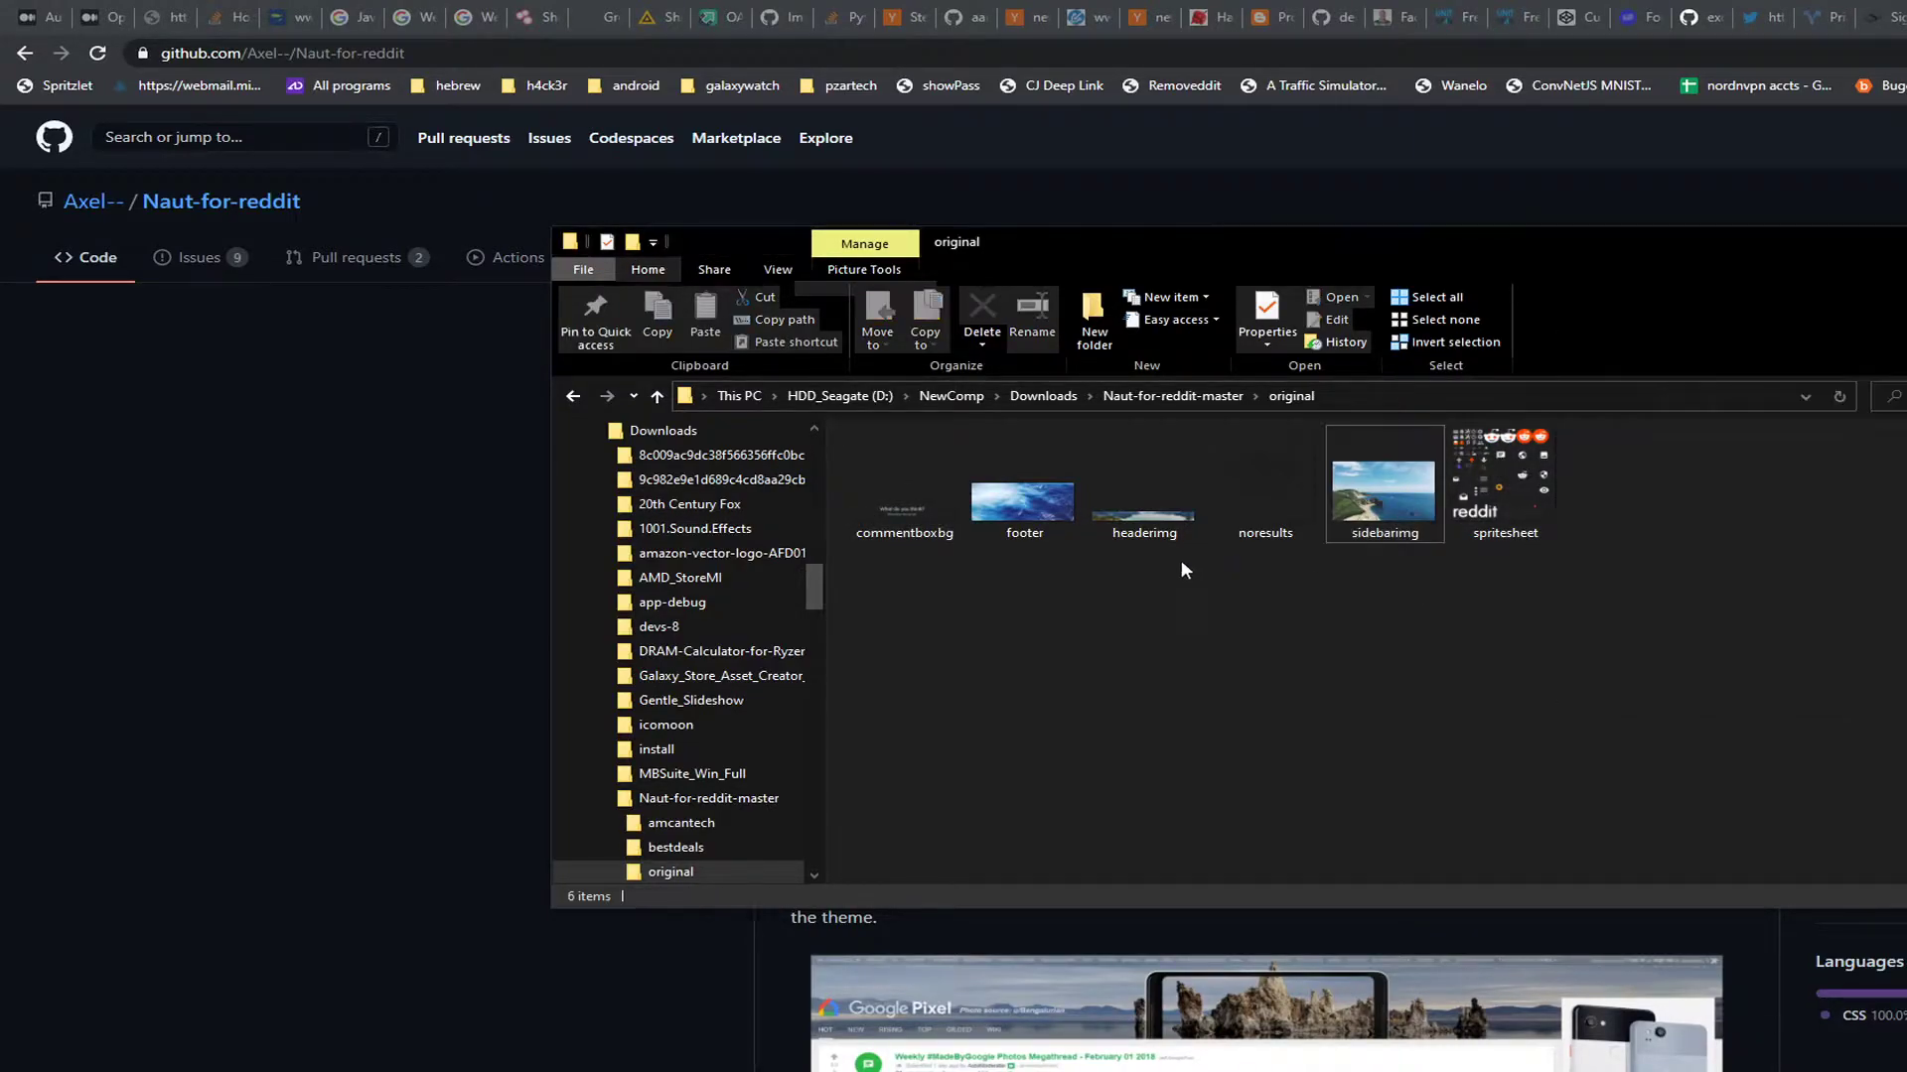
double_click(1144, 491)
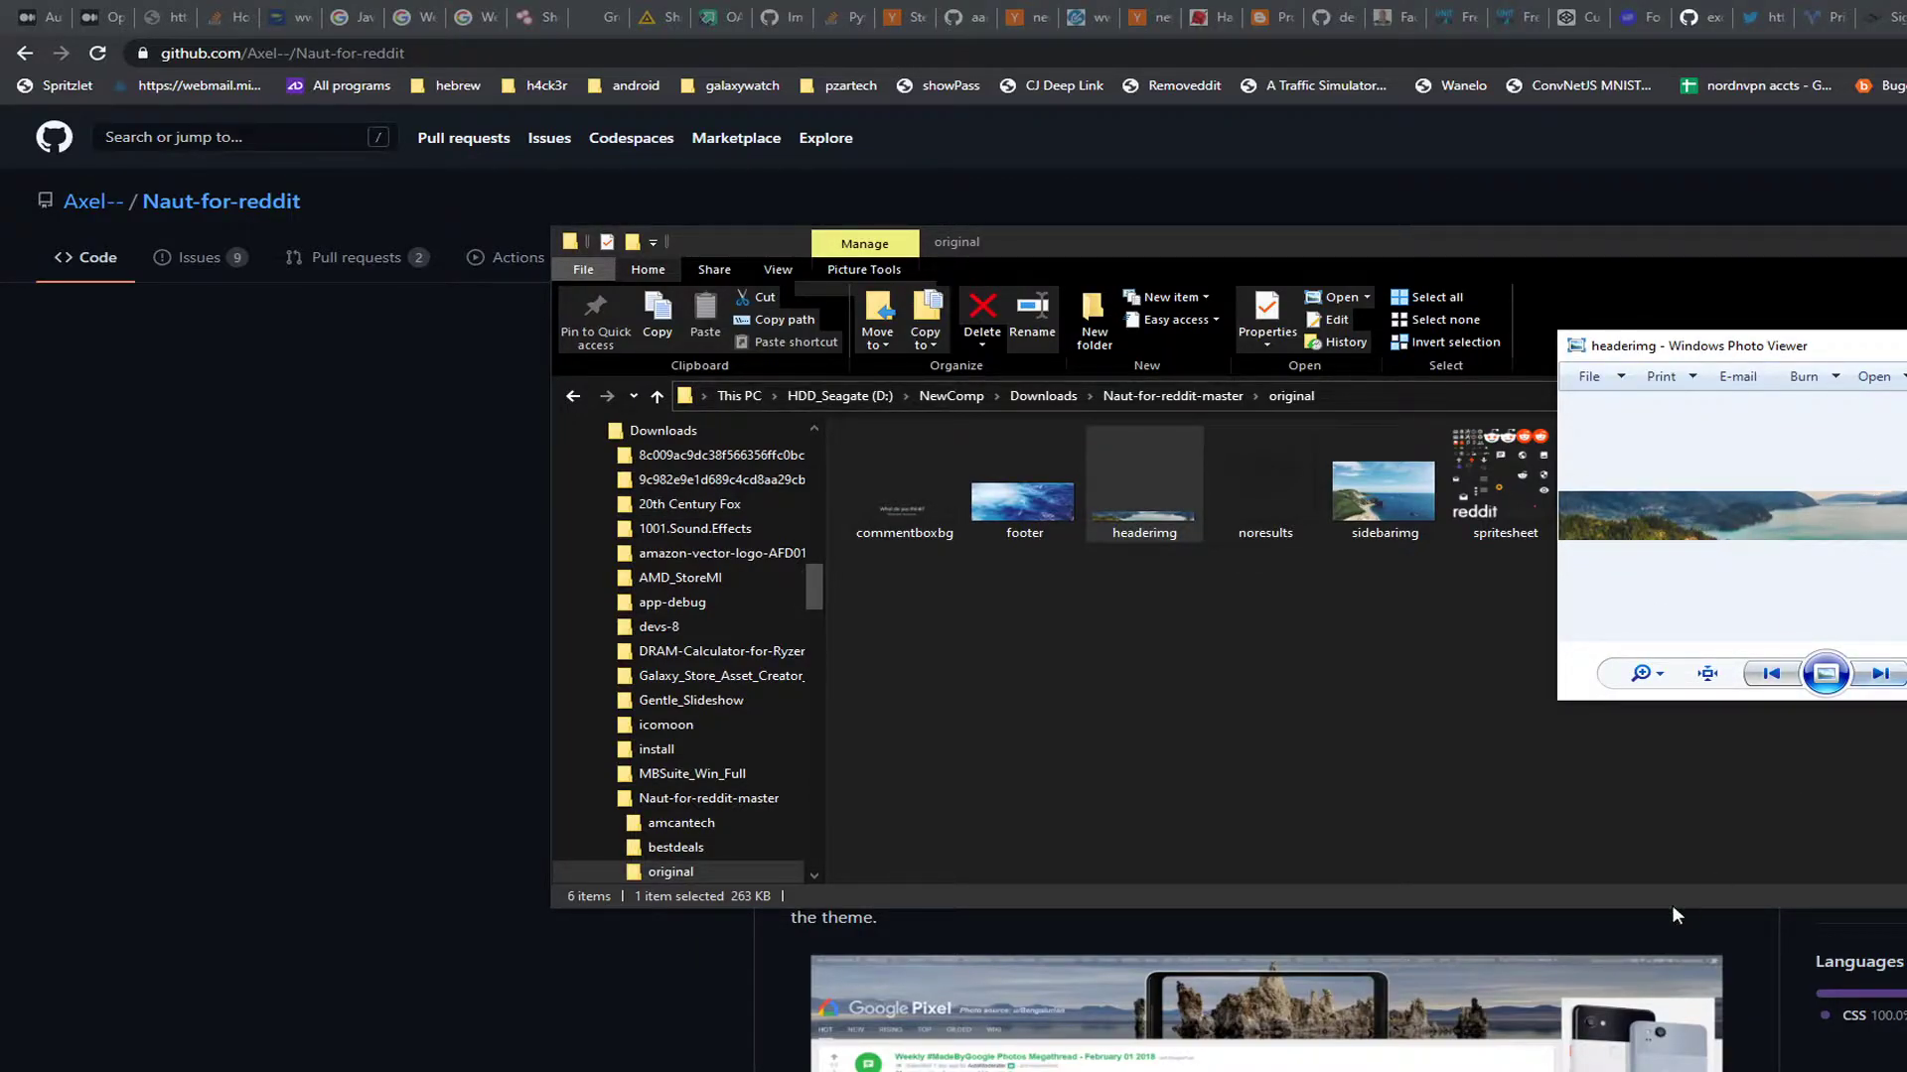
key(alt+F4)
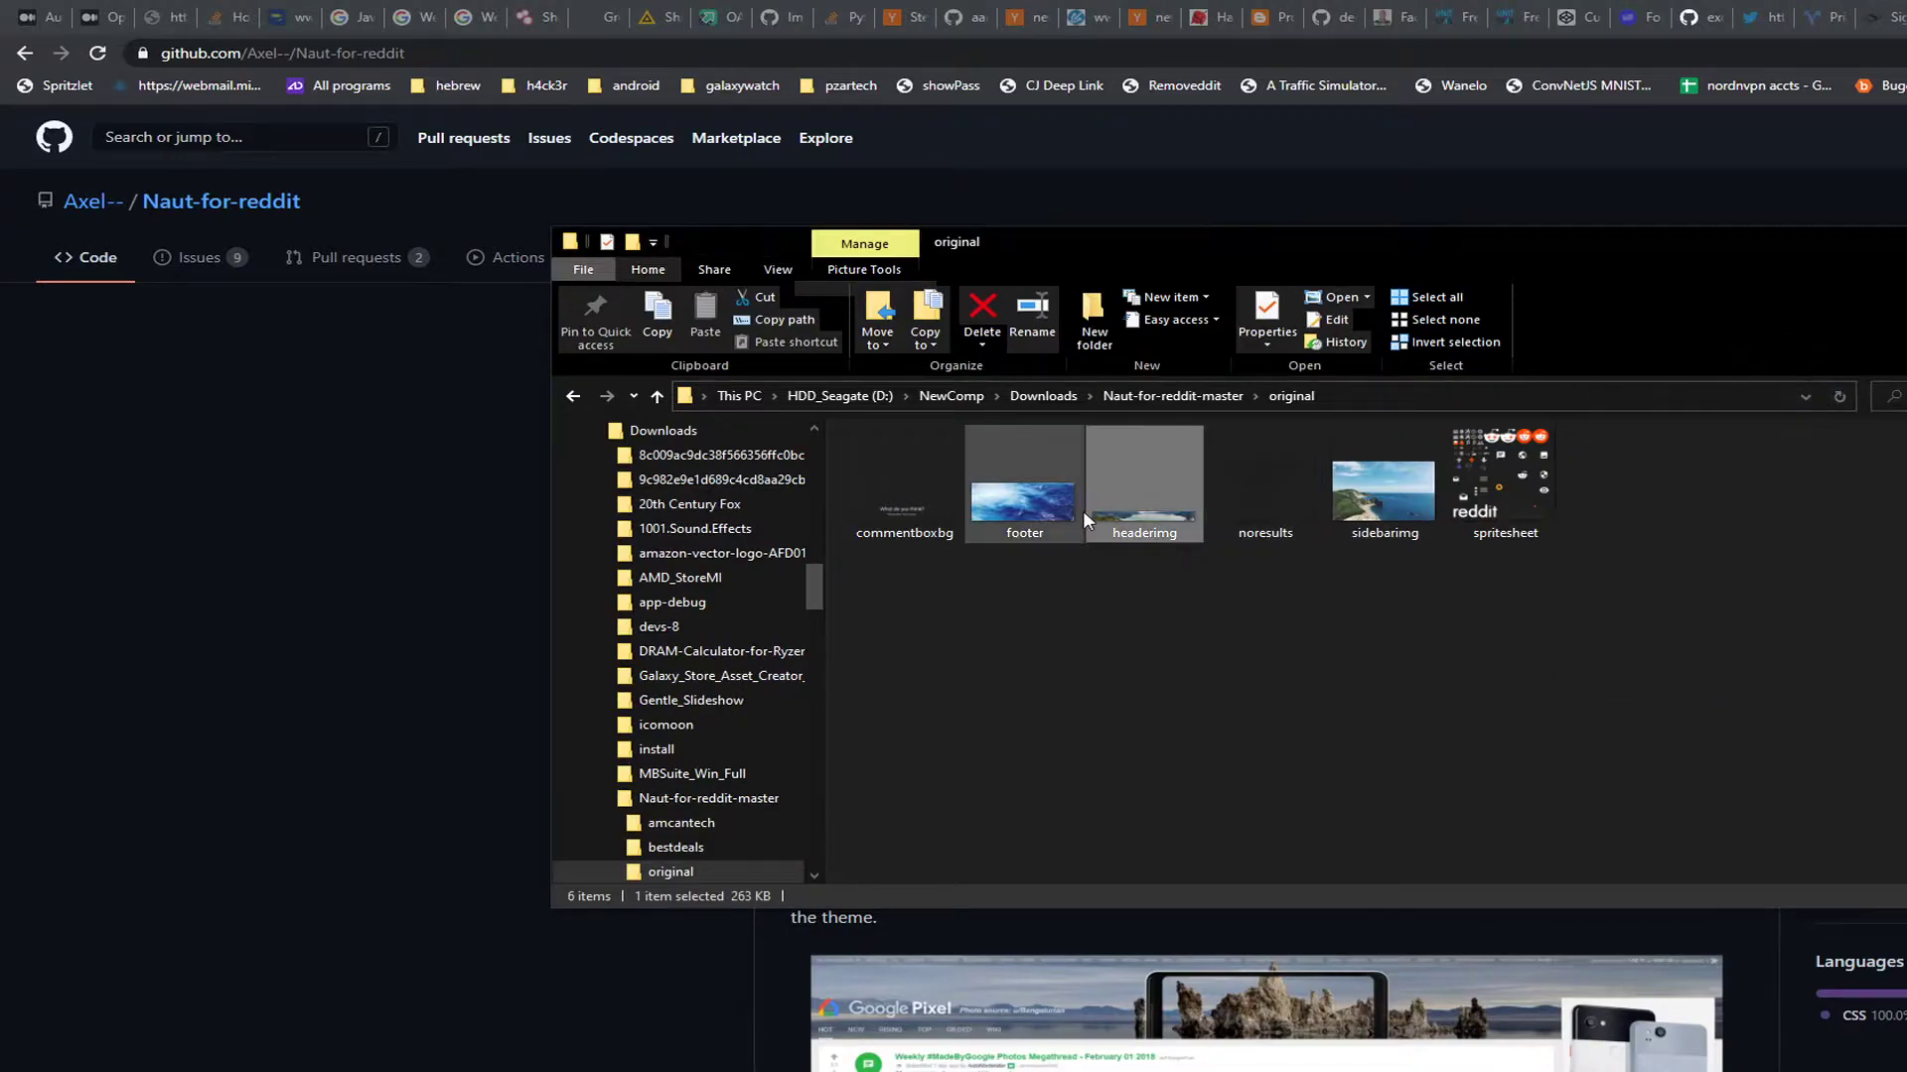
click(1078, 510)
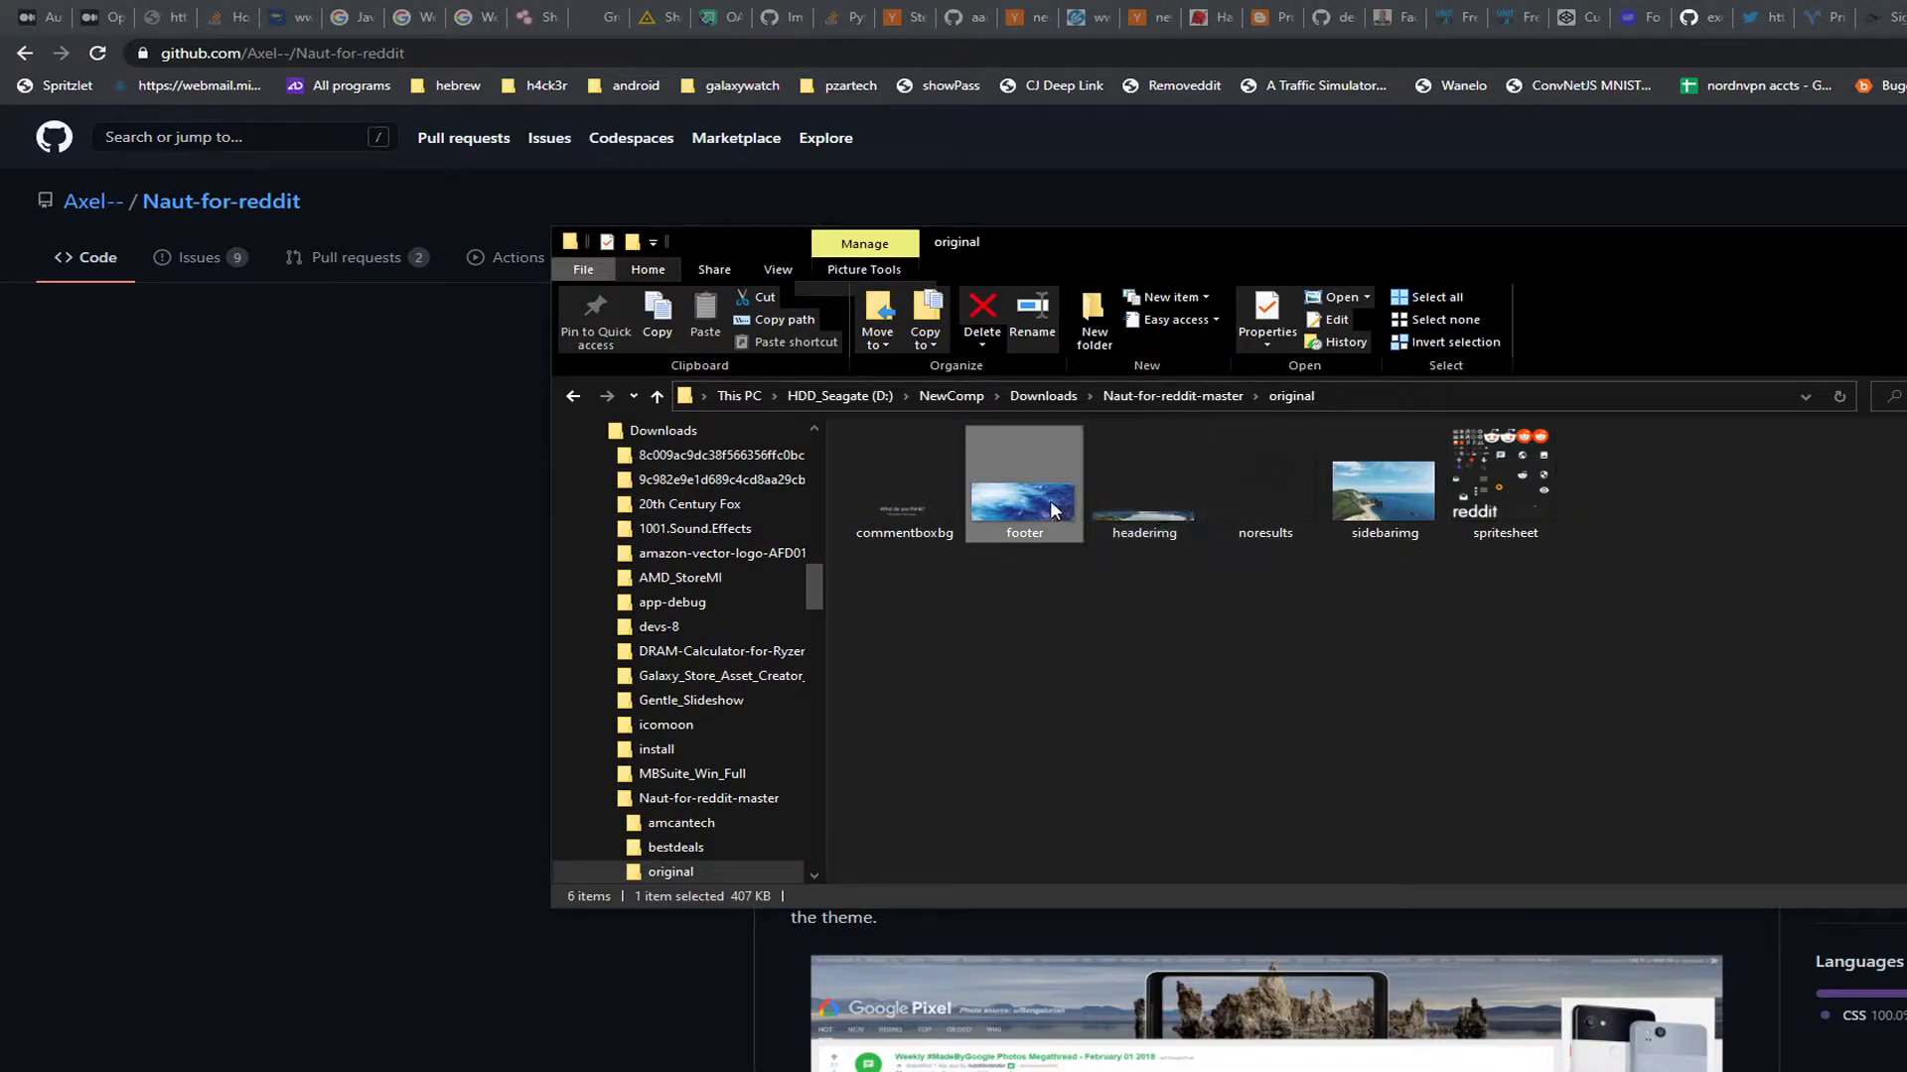
double_click(1054, 511)
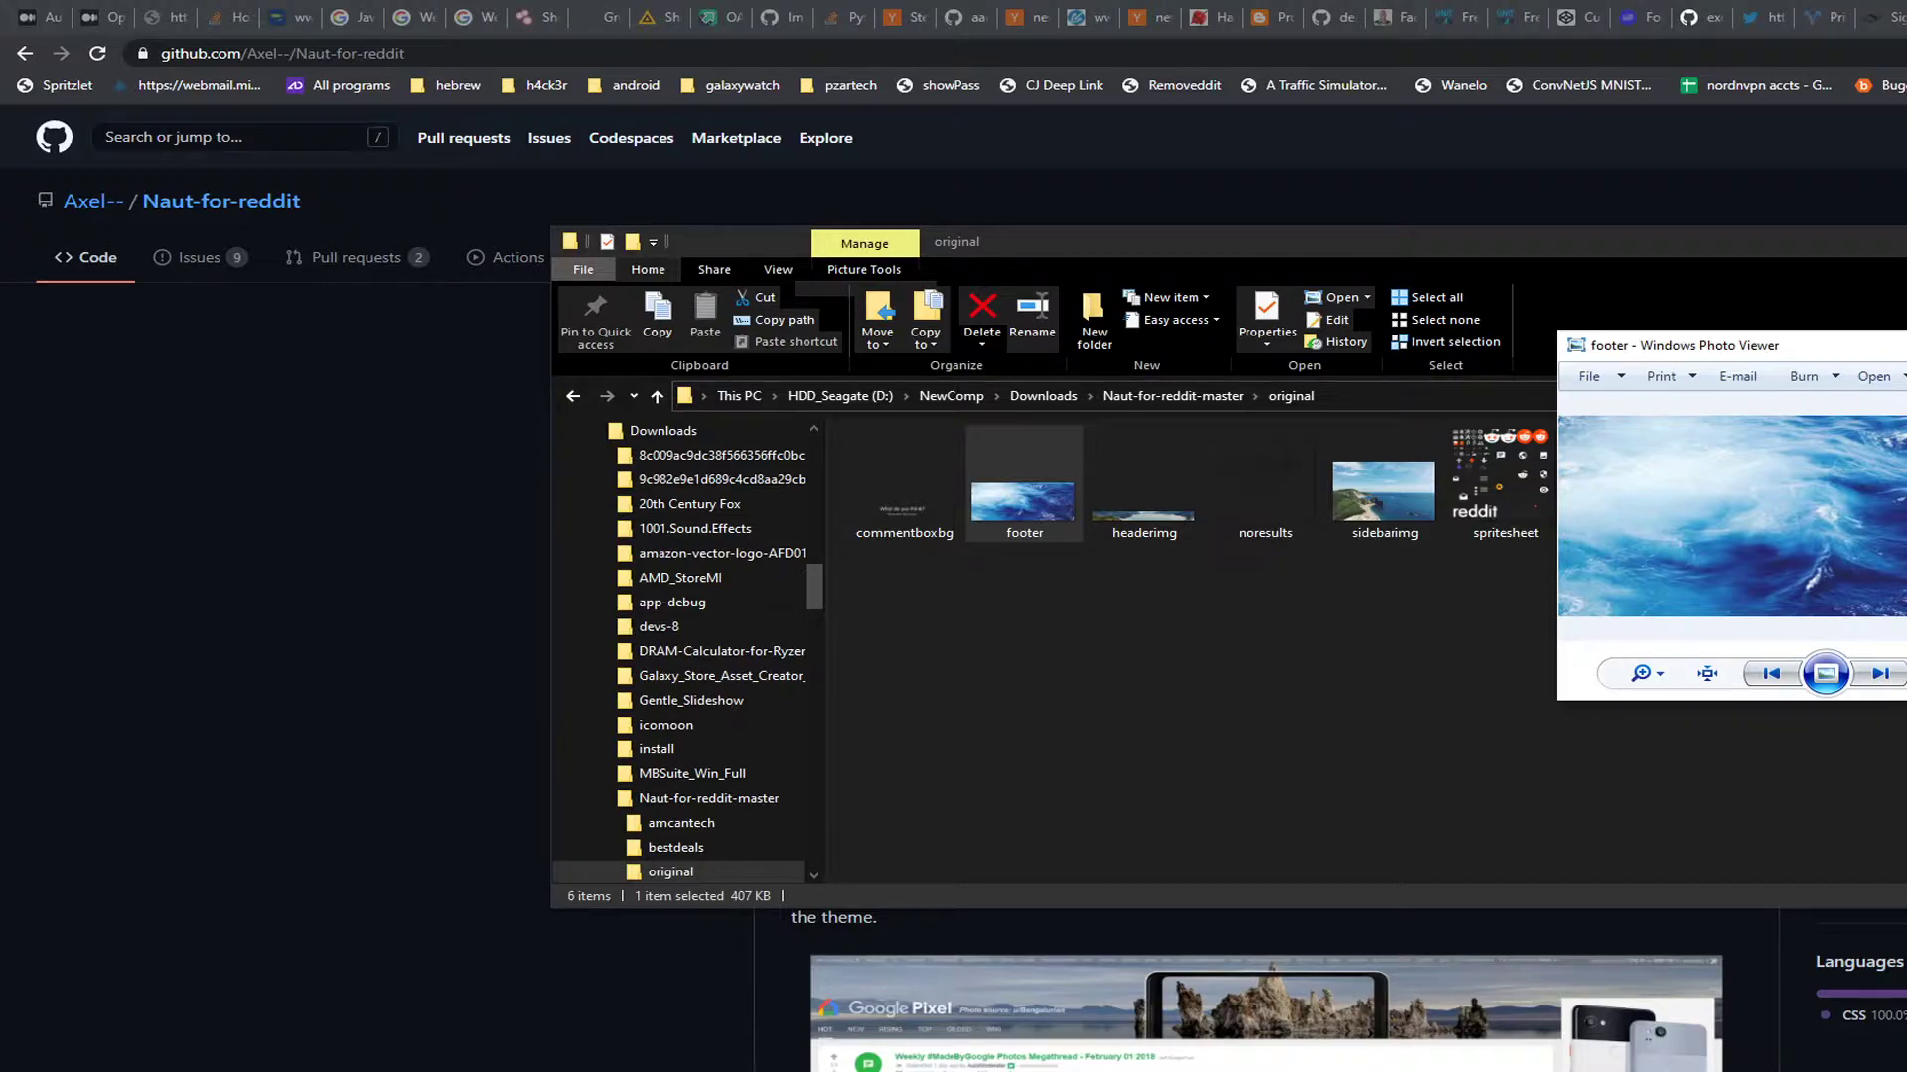
key(alt+F4)
click(1385, 497)
ctrl+click(1112, 526)
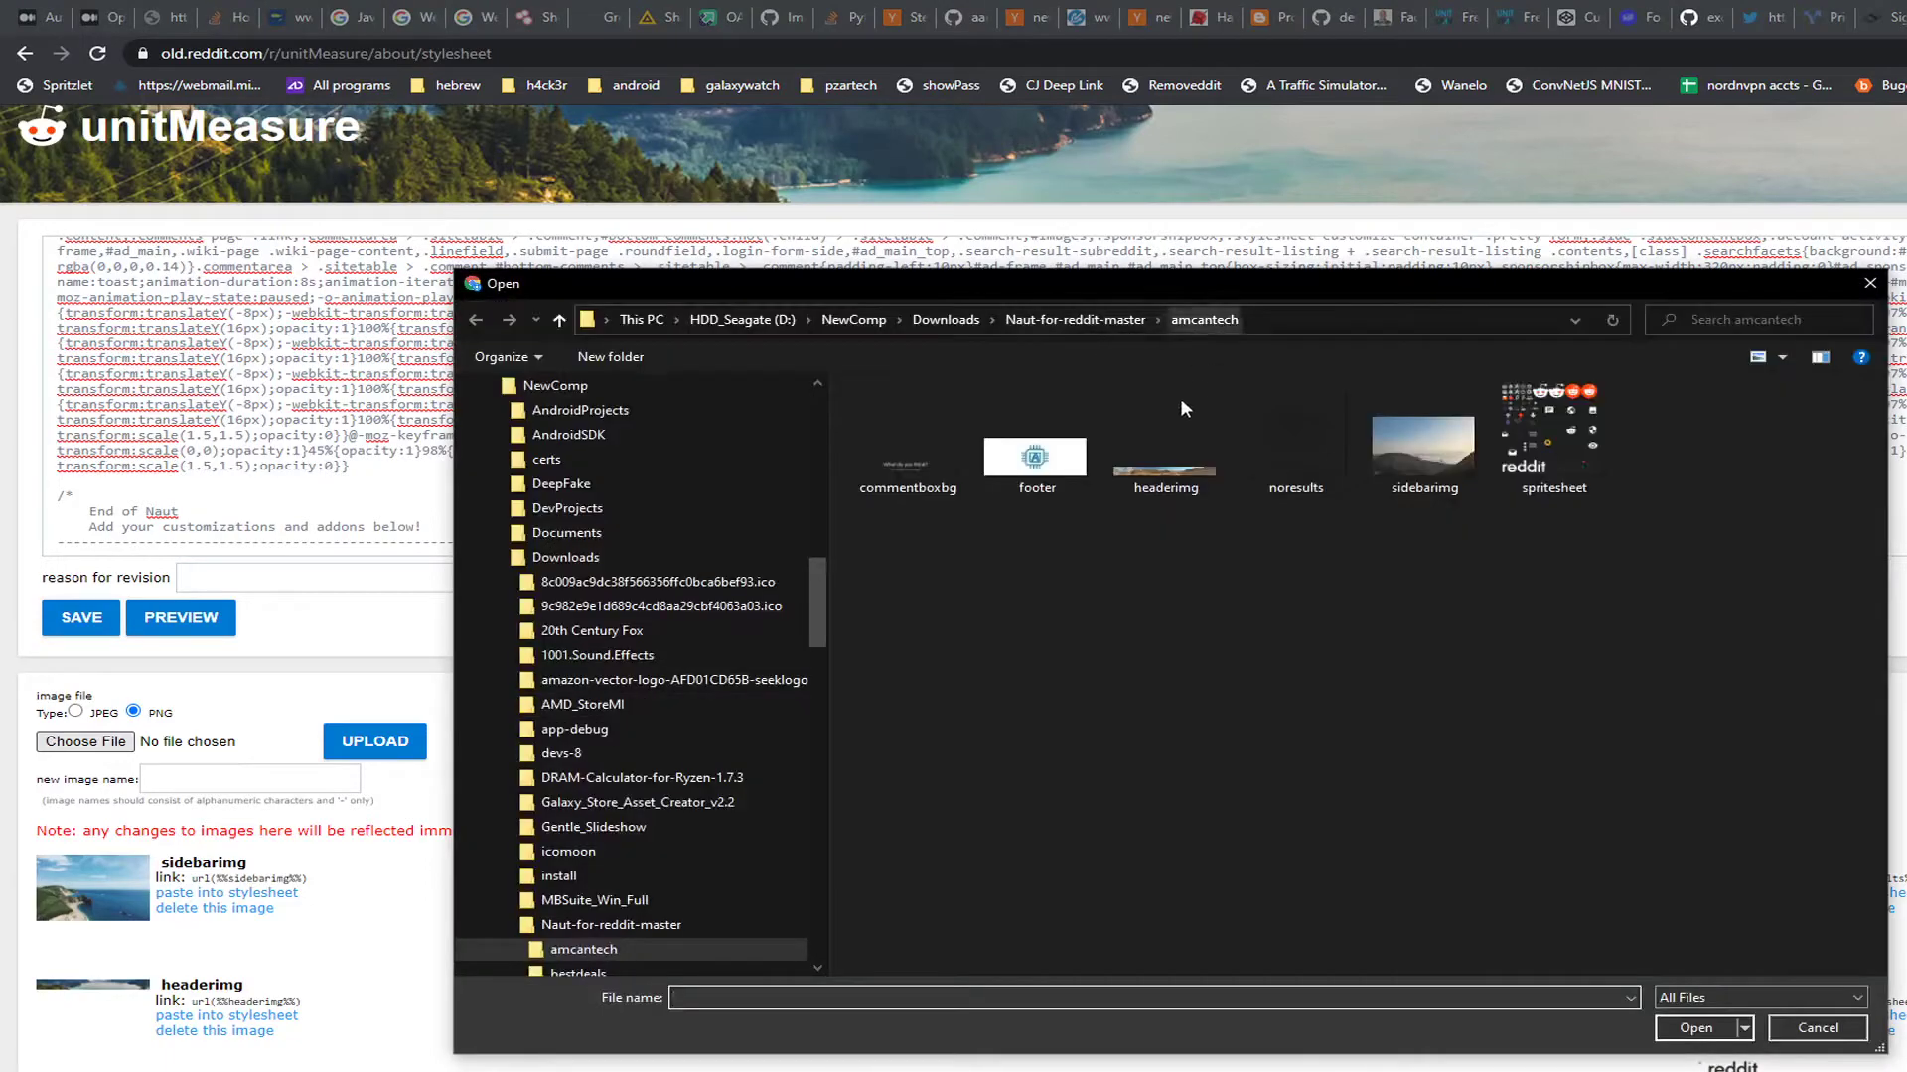
Step: Select commentboxbg from the amcantech folder as the image to upload
click(898, 472)
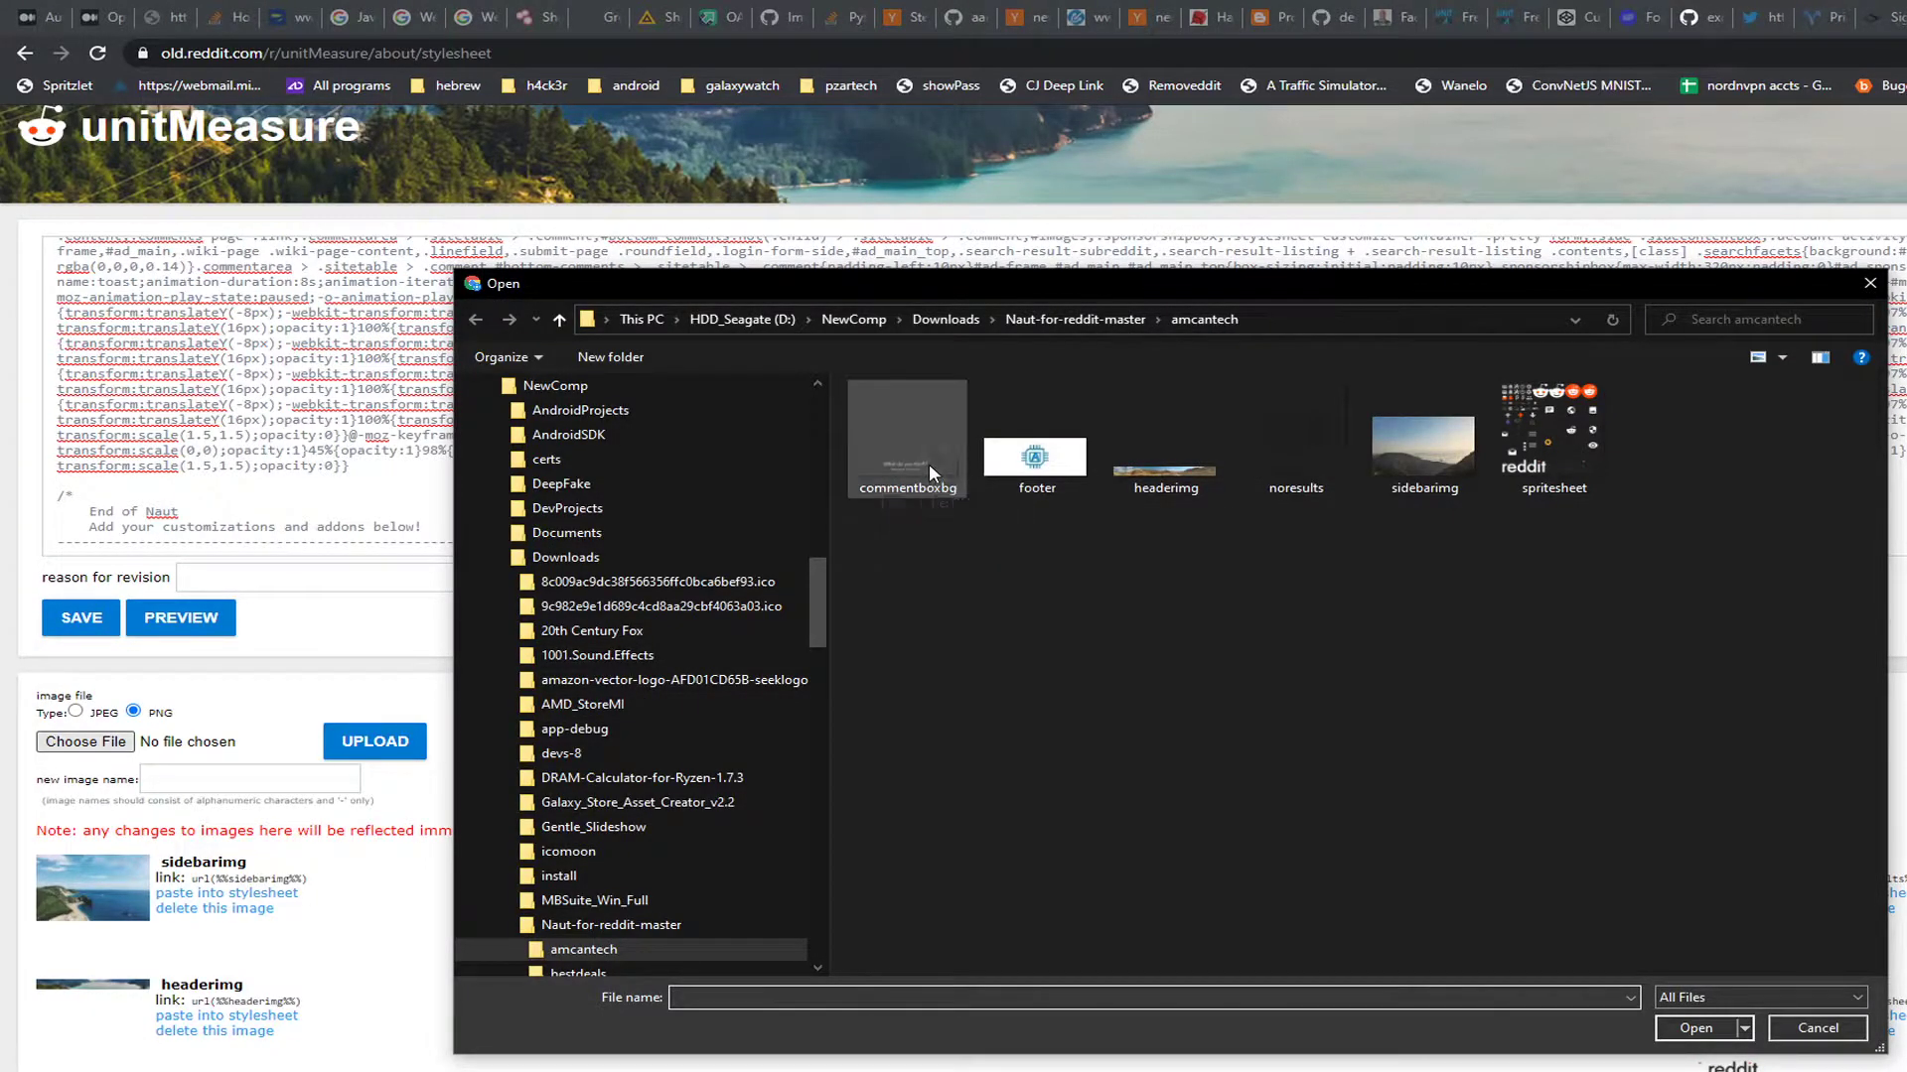
click(1708, 1033)
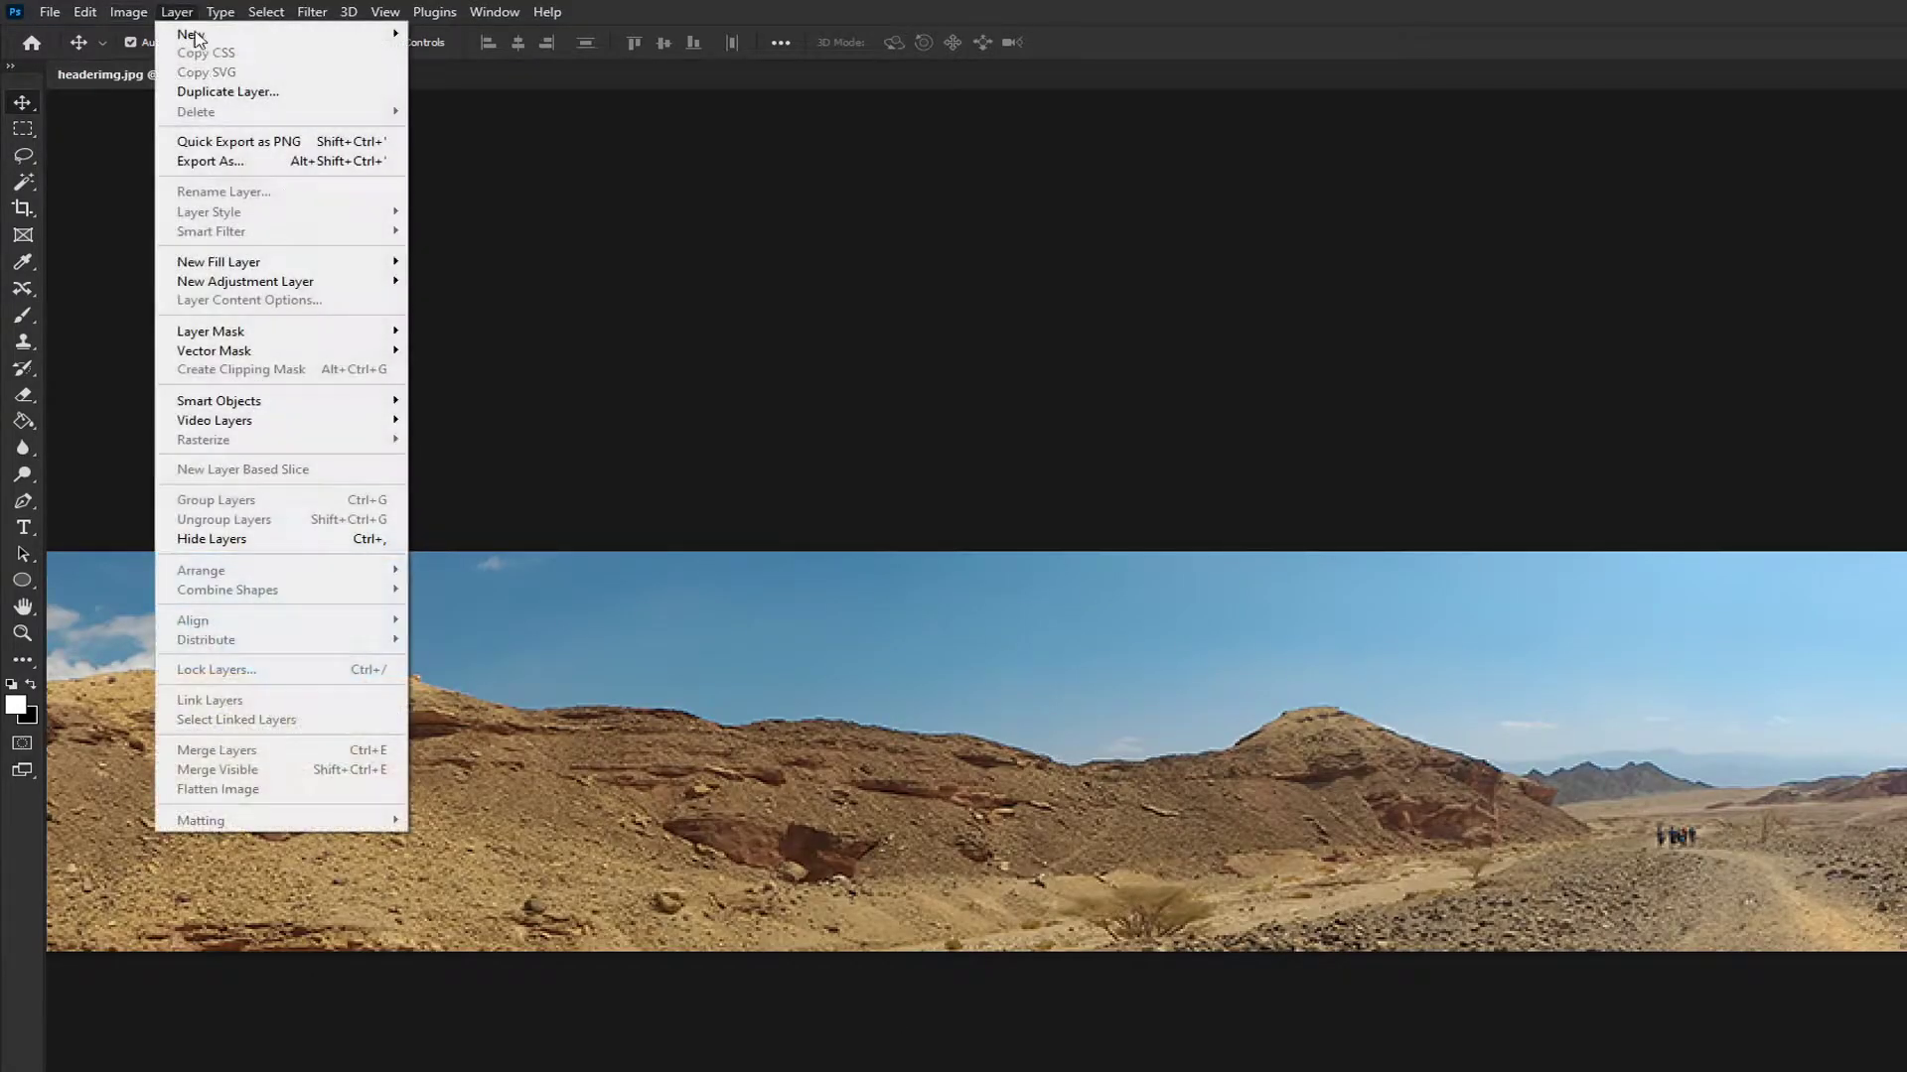
click(1170, 406)
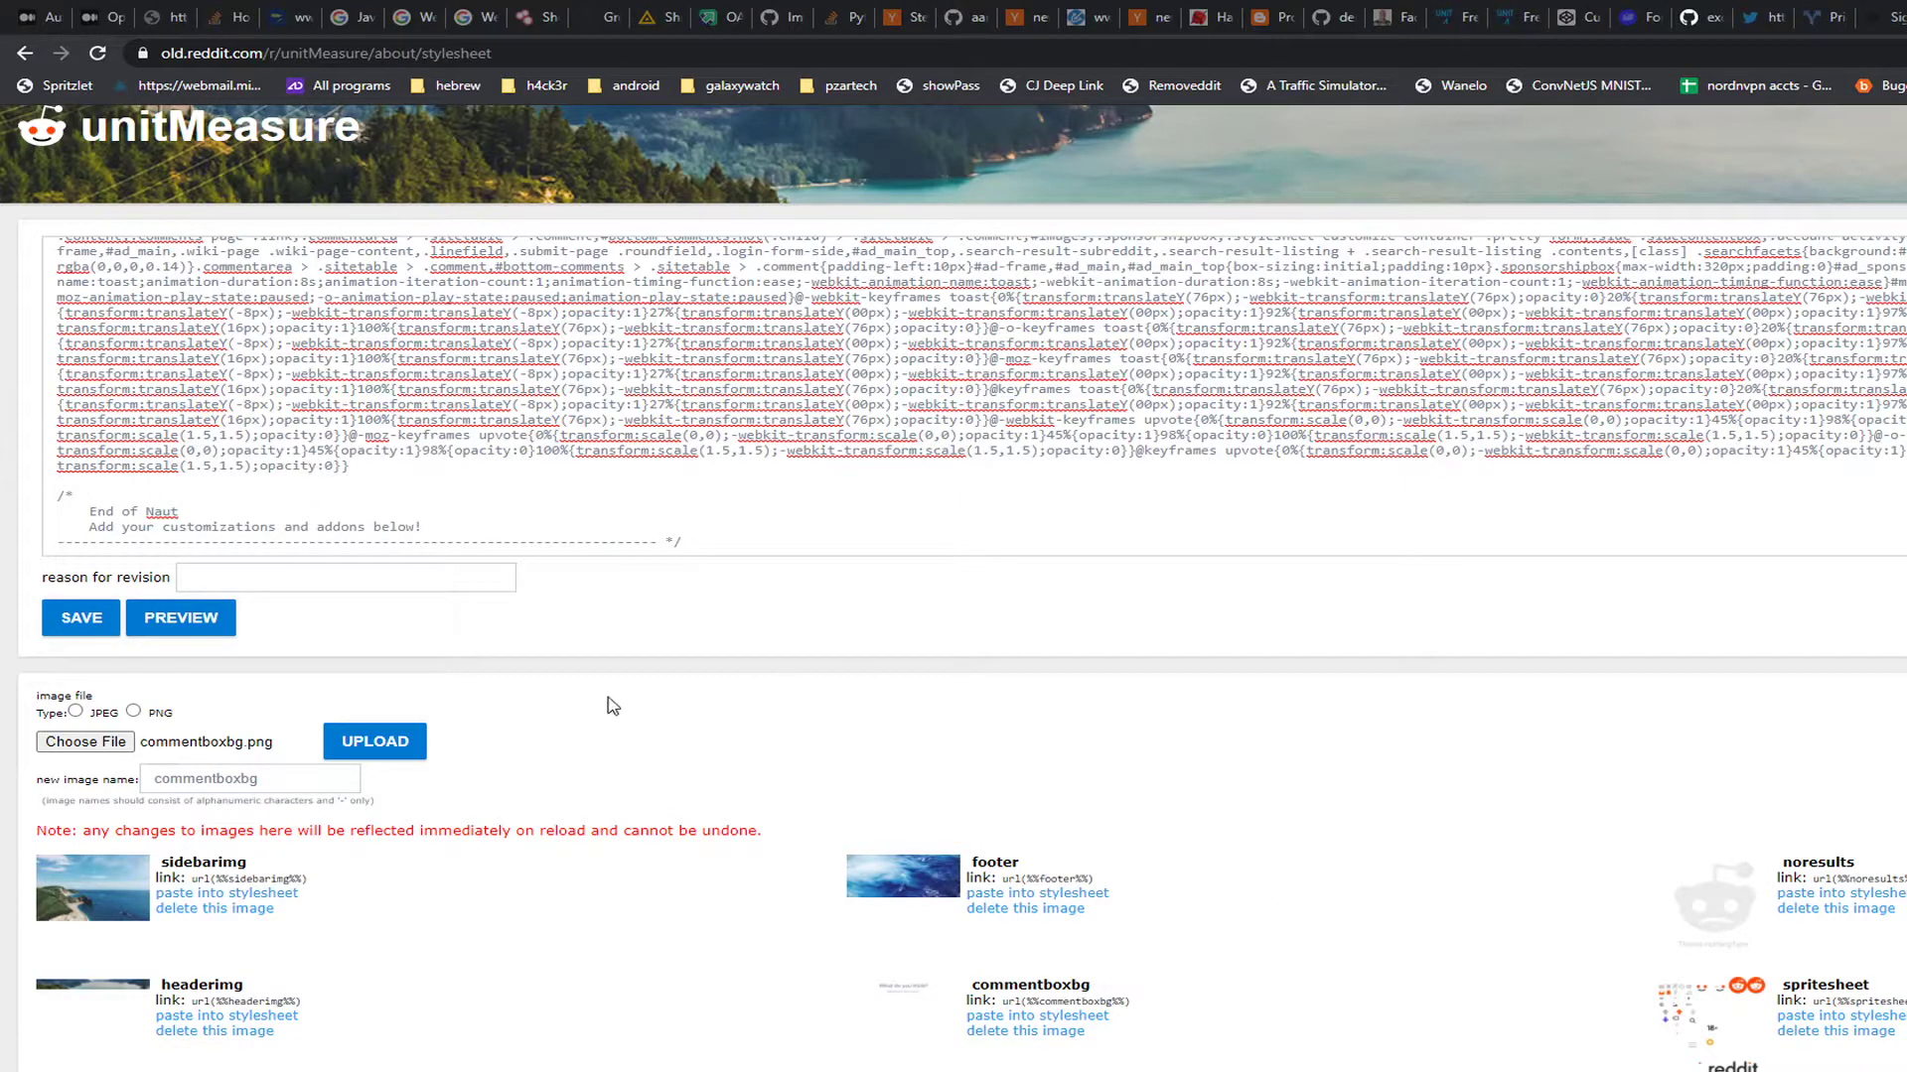
Step: Leave the stylesheet editor and open the bestdealsisrael front page showing the Naut theme
click(68, 531)
click(79, 618)
click(258, 147)
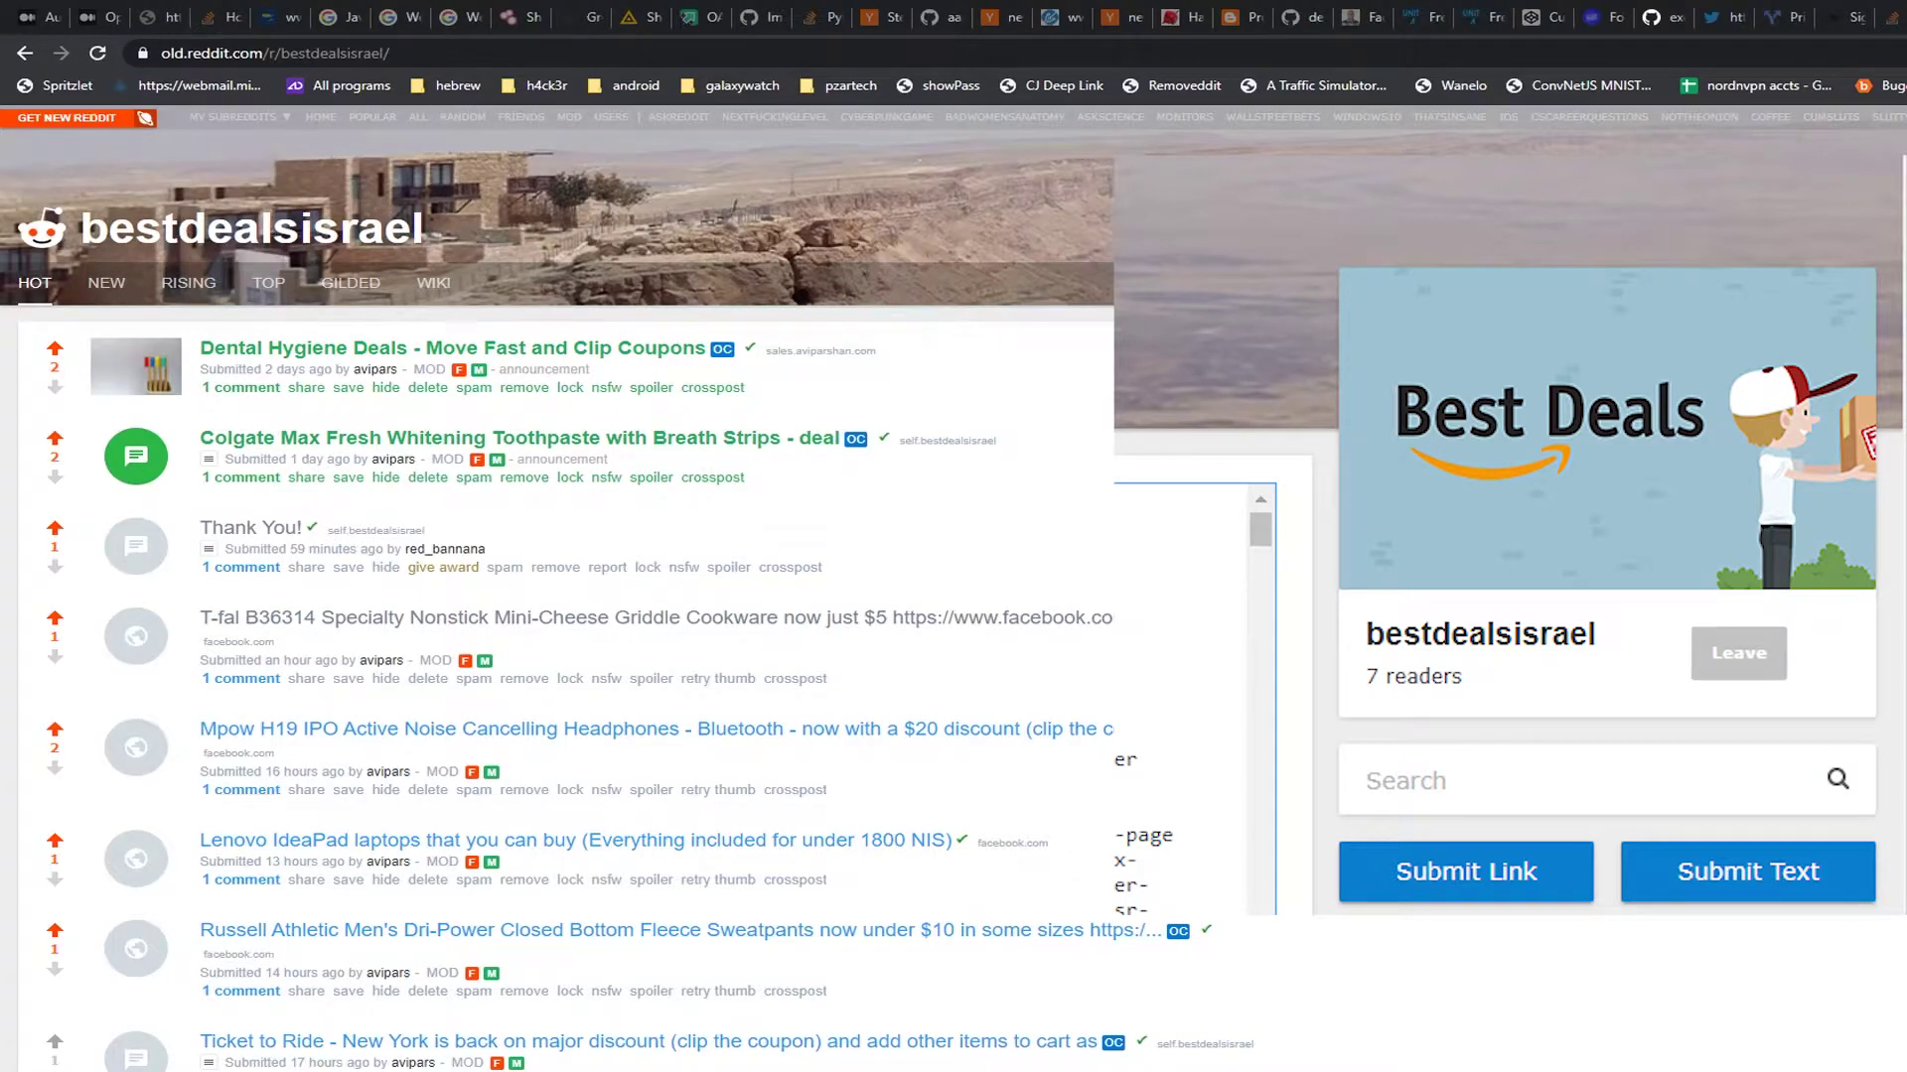
Step: Scroll to the Eiffel Tower puzzle post and focus then leave its themed comment box
scroll(1009, 765, down, 10)
scroll(1009, 766, down, 10)
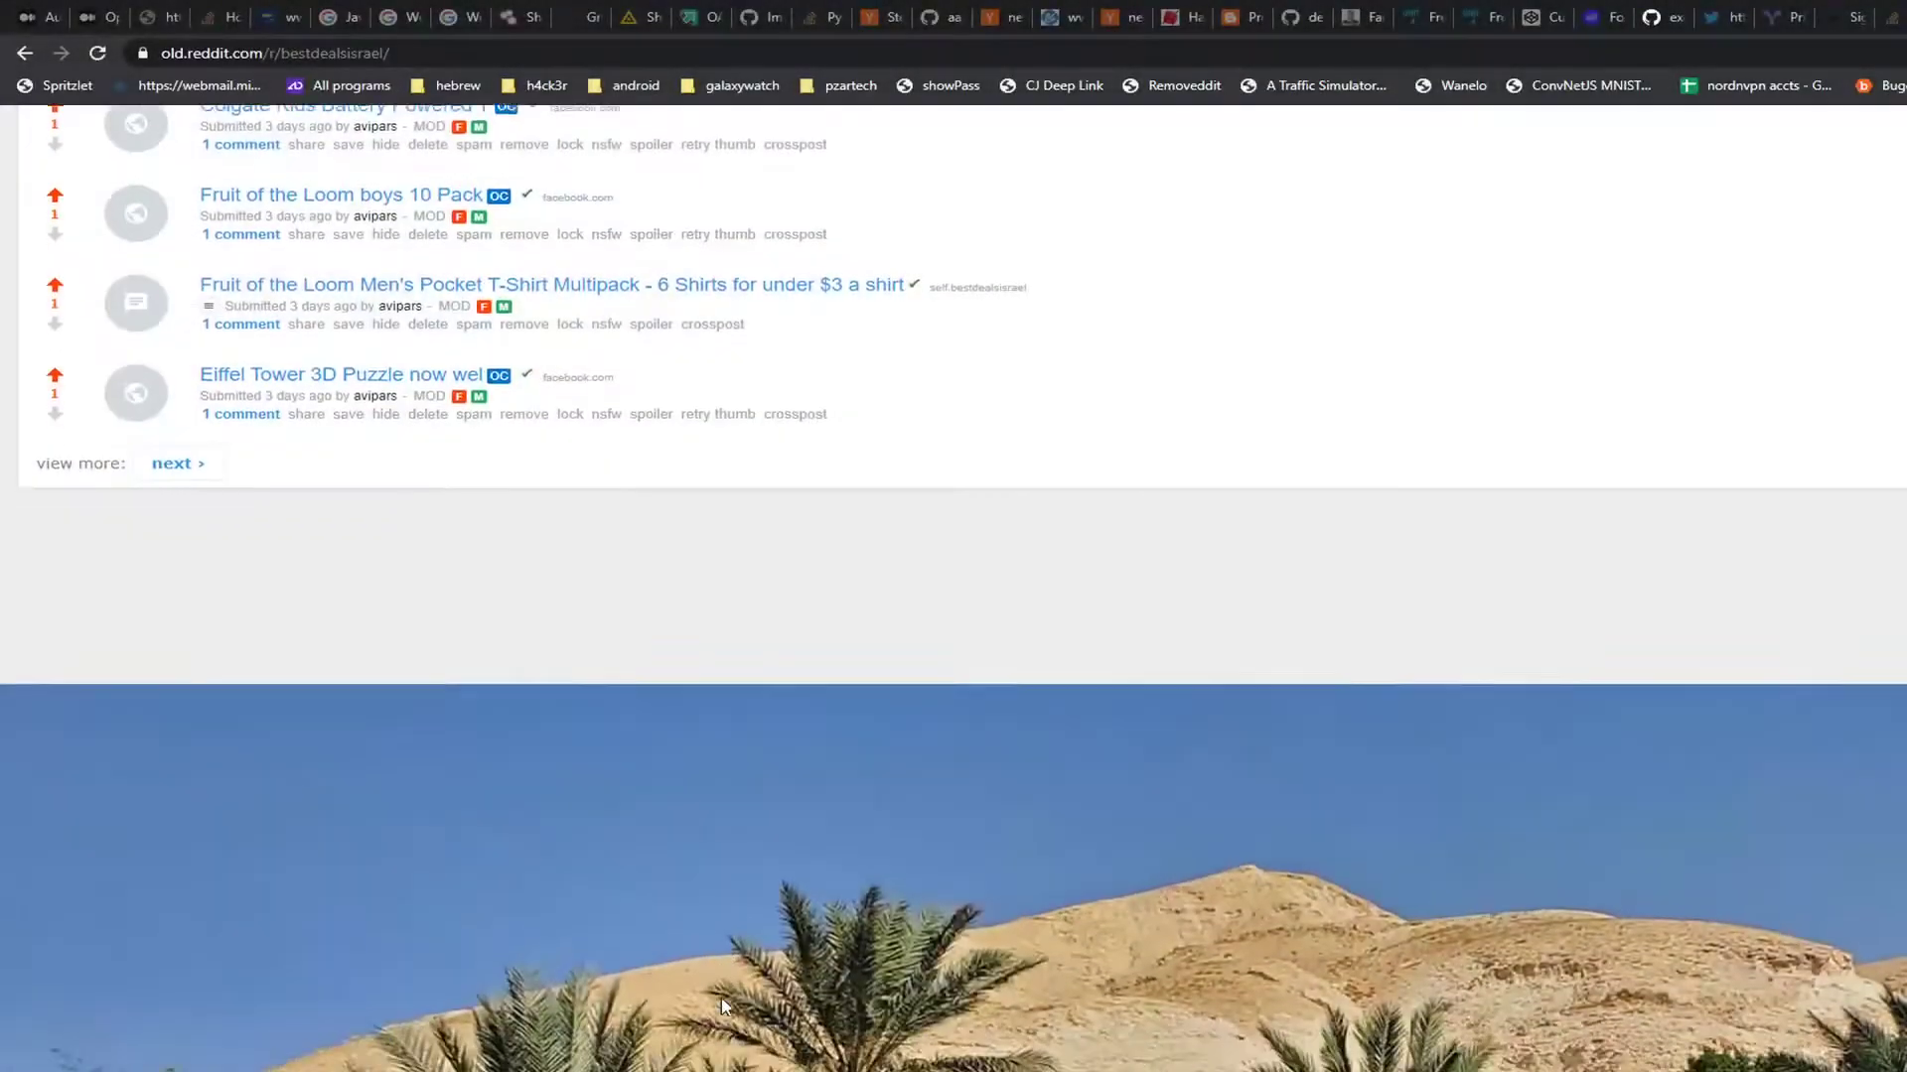
scroll(721, 1006, down, 1)
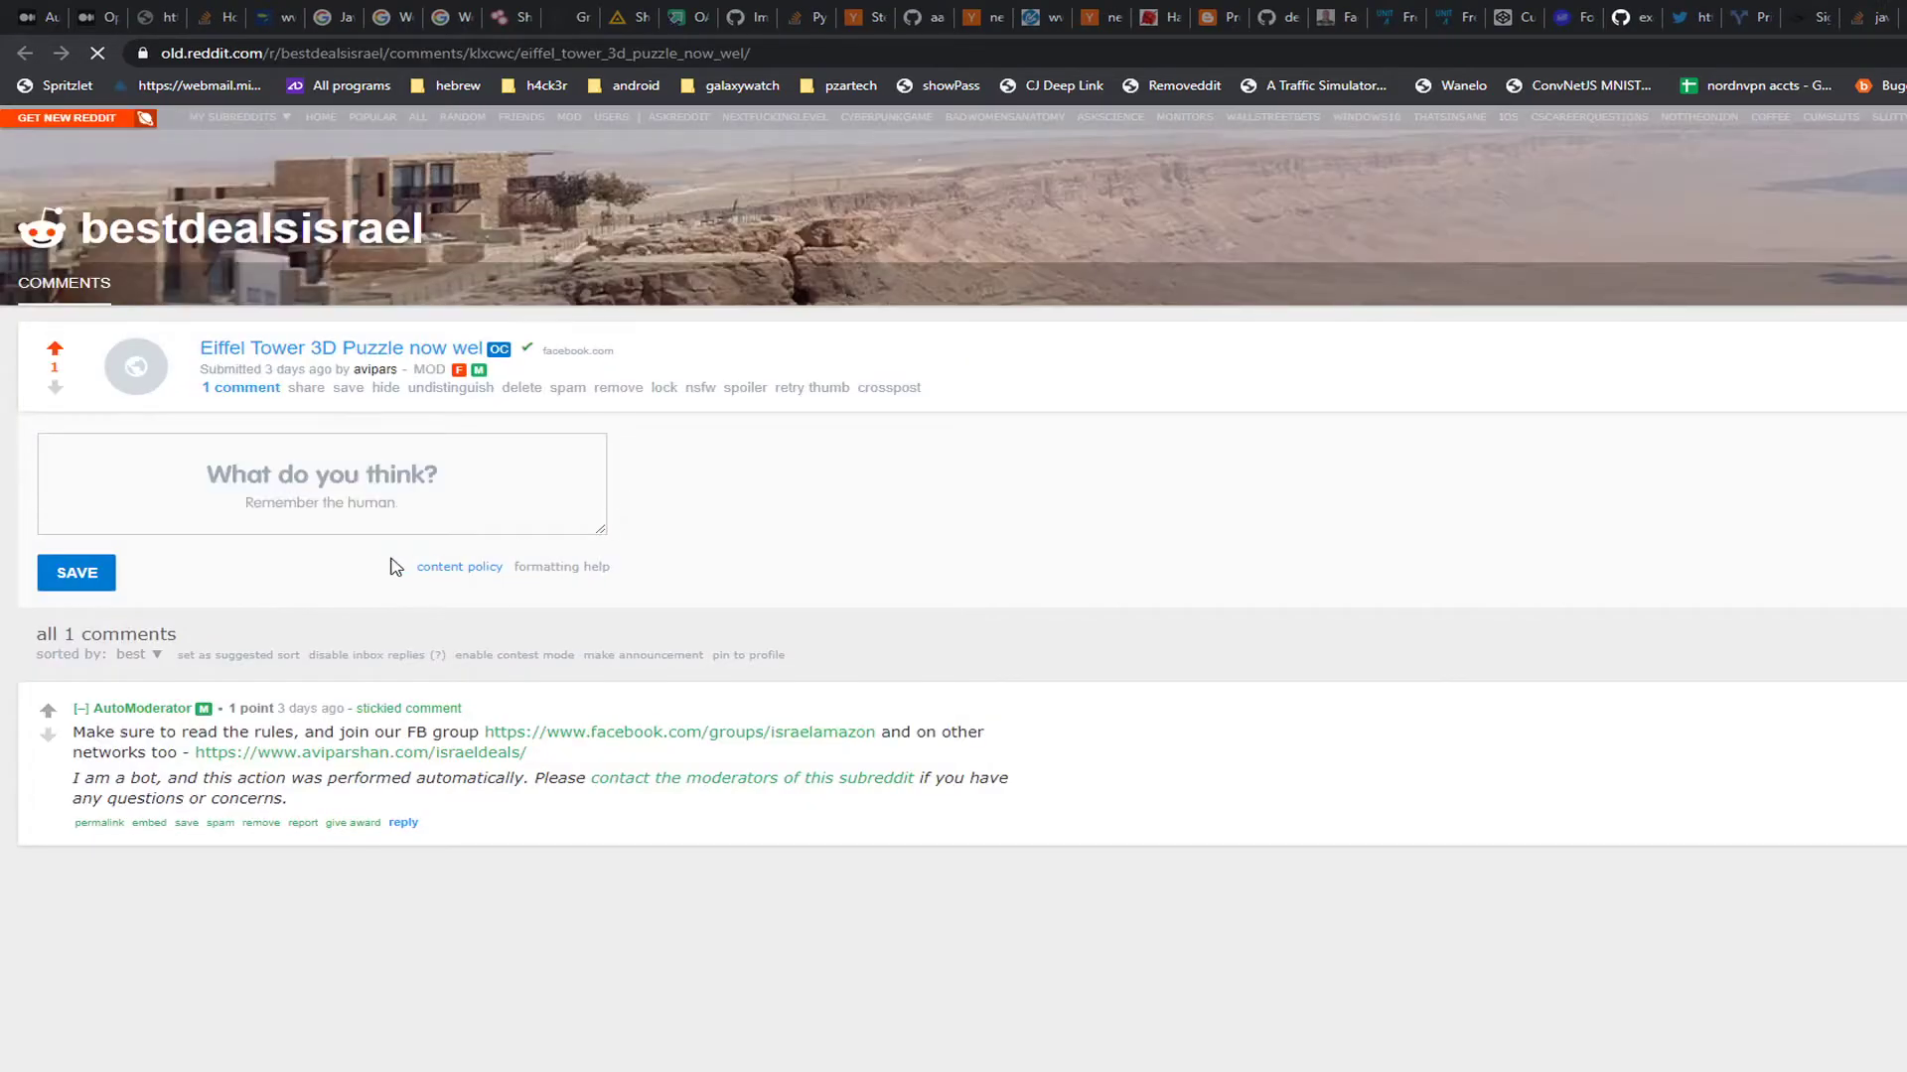
click(383, 502)
click(831, 487)
Step: Go back and dismiss the repo's clone and download dropdown
key(alt+Left)
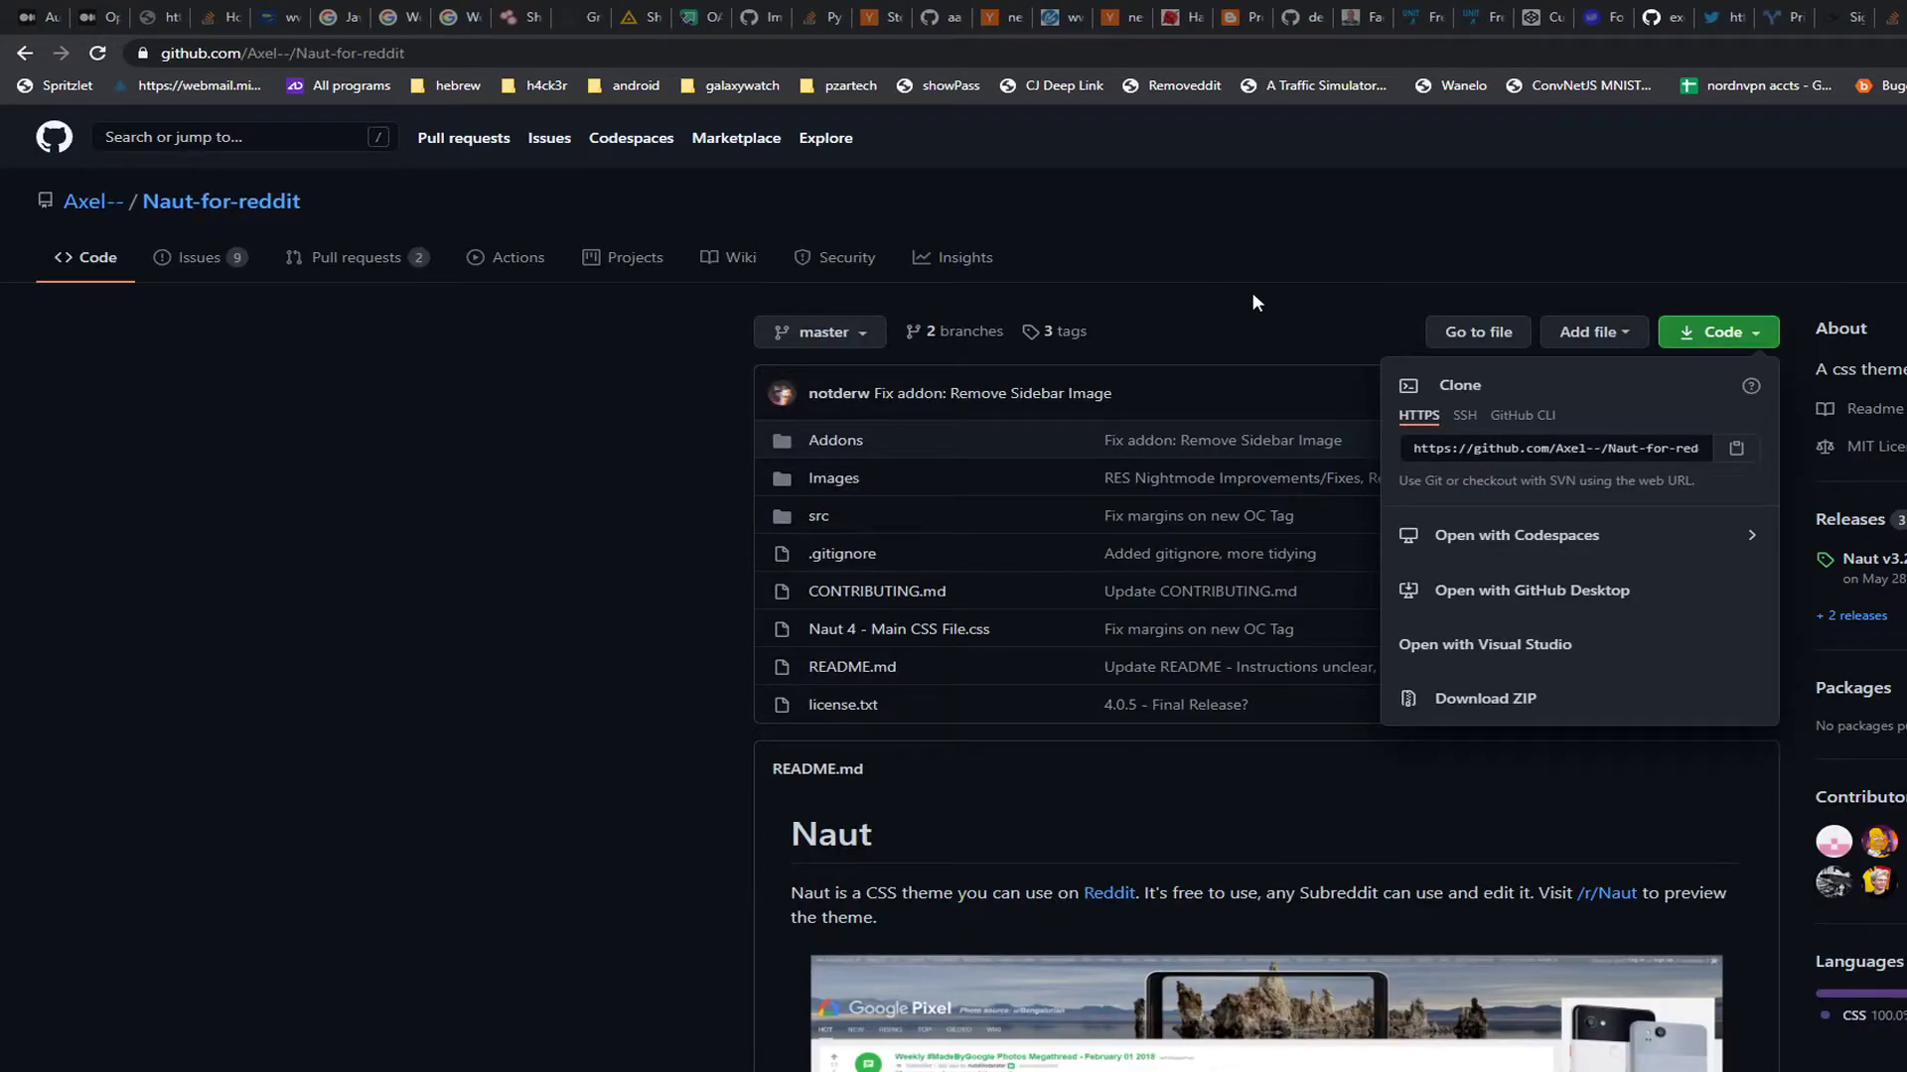
click(1254, 292)
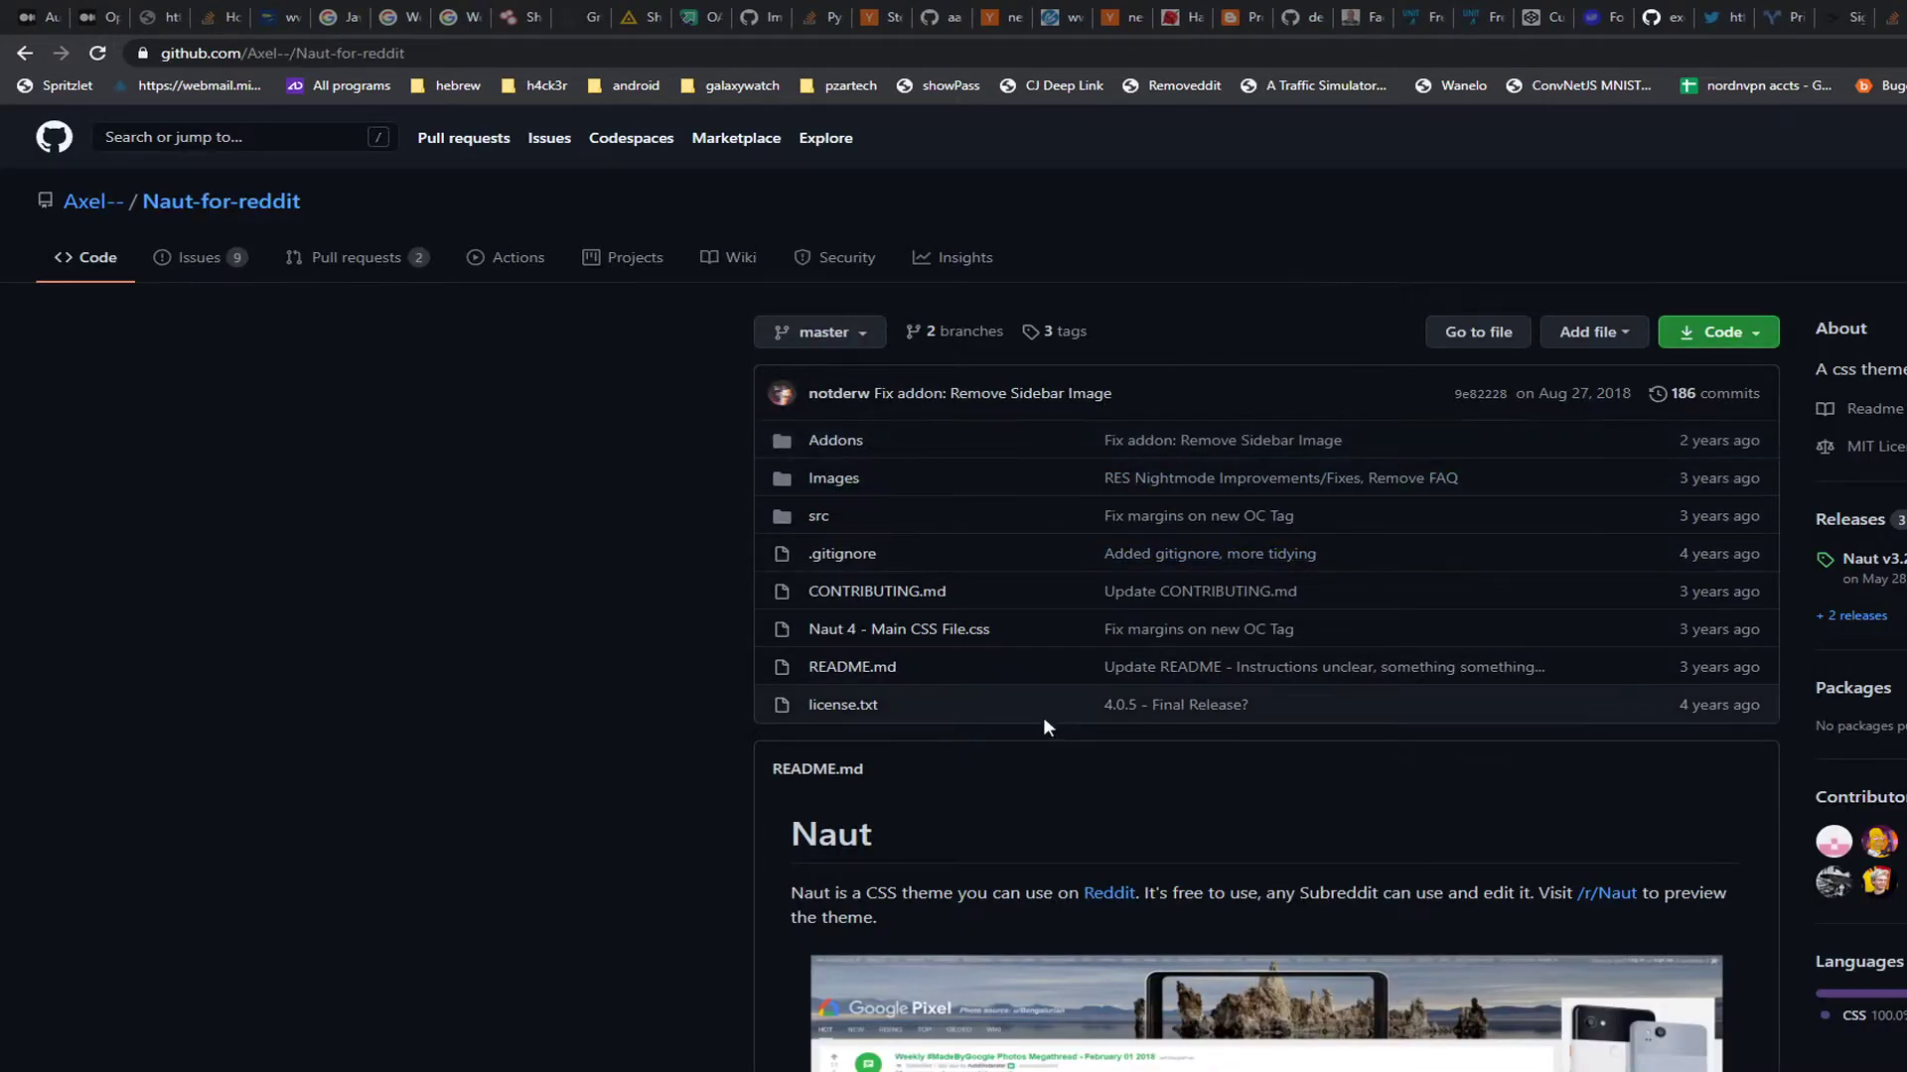
scroll(1334, 796, down, 5)
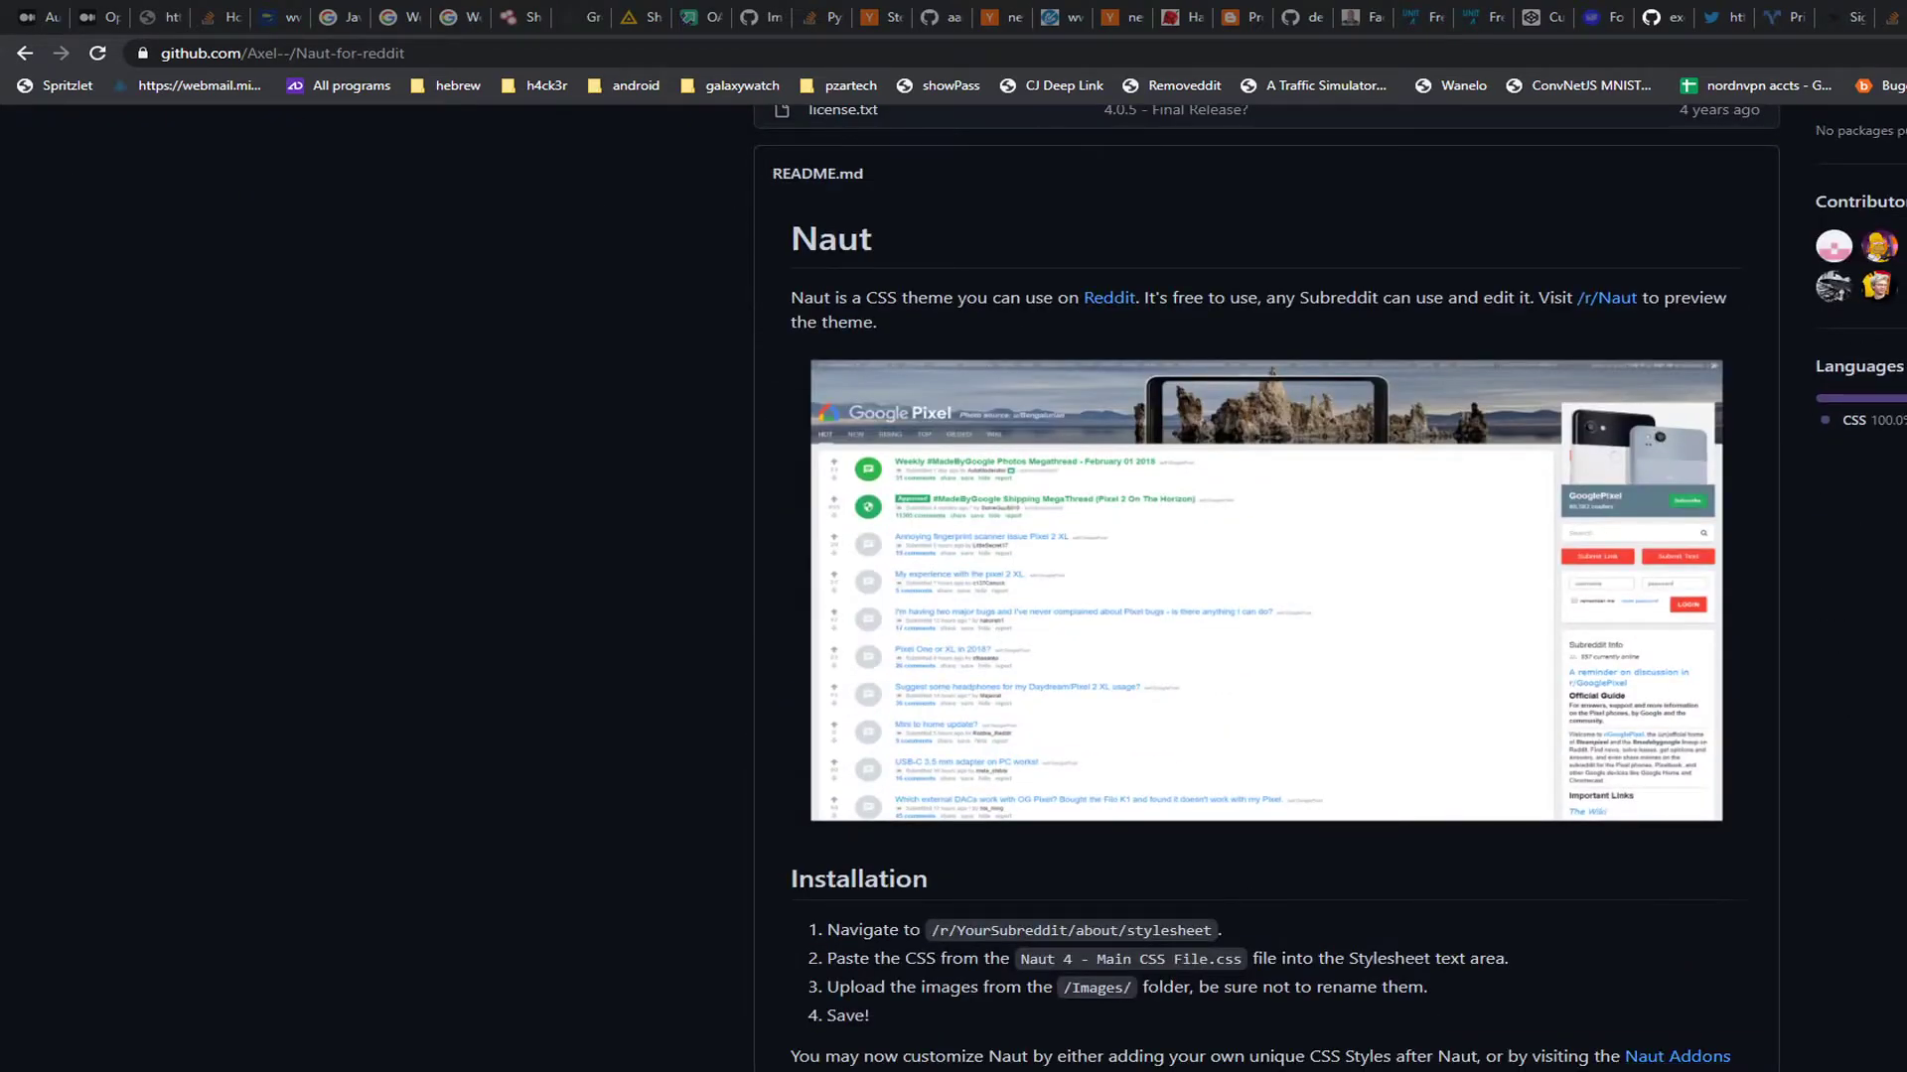
Step: Open the Naut Addons folder and scroll through its addon subfolders and readme
click(1688, 1059)
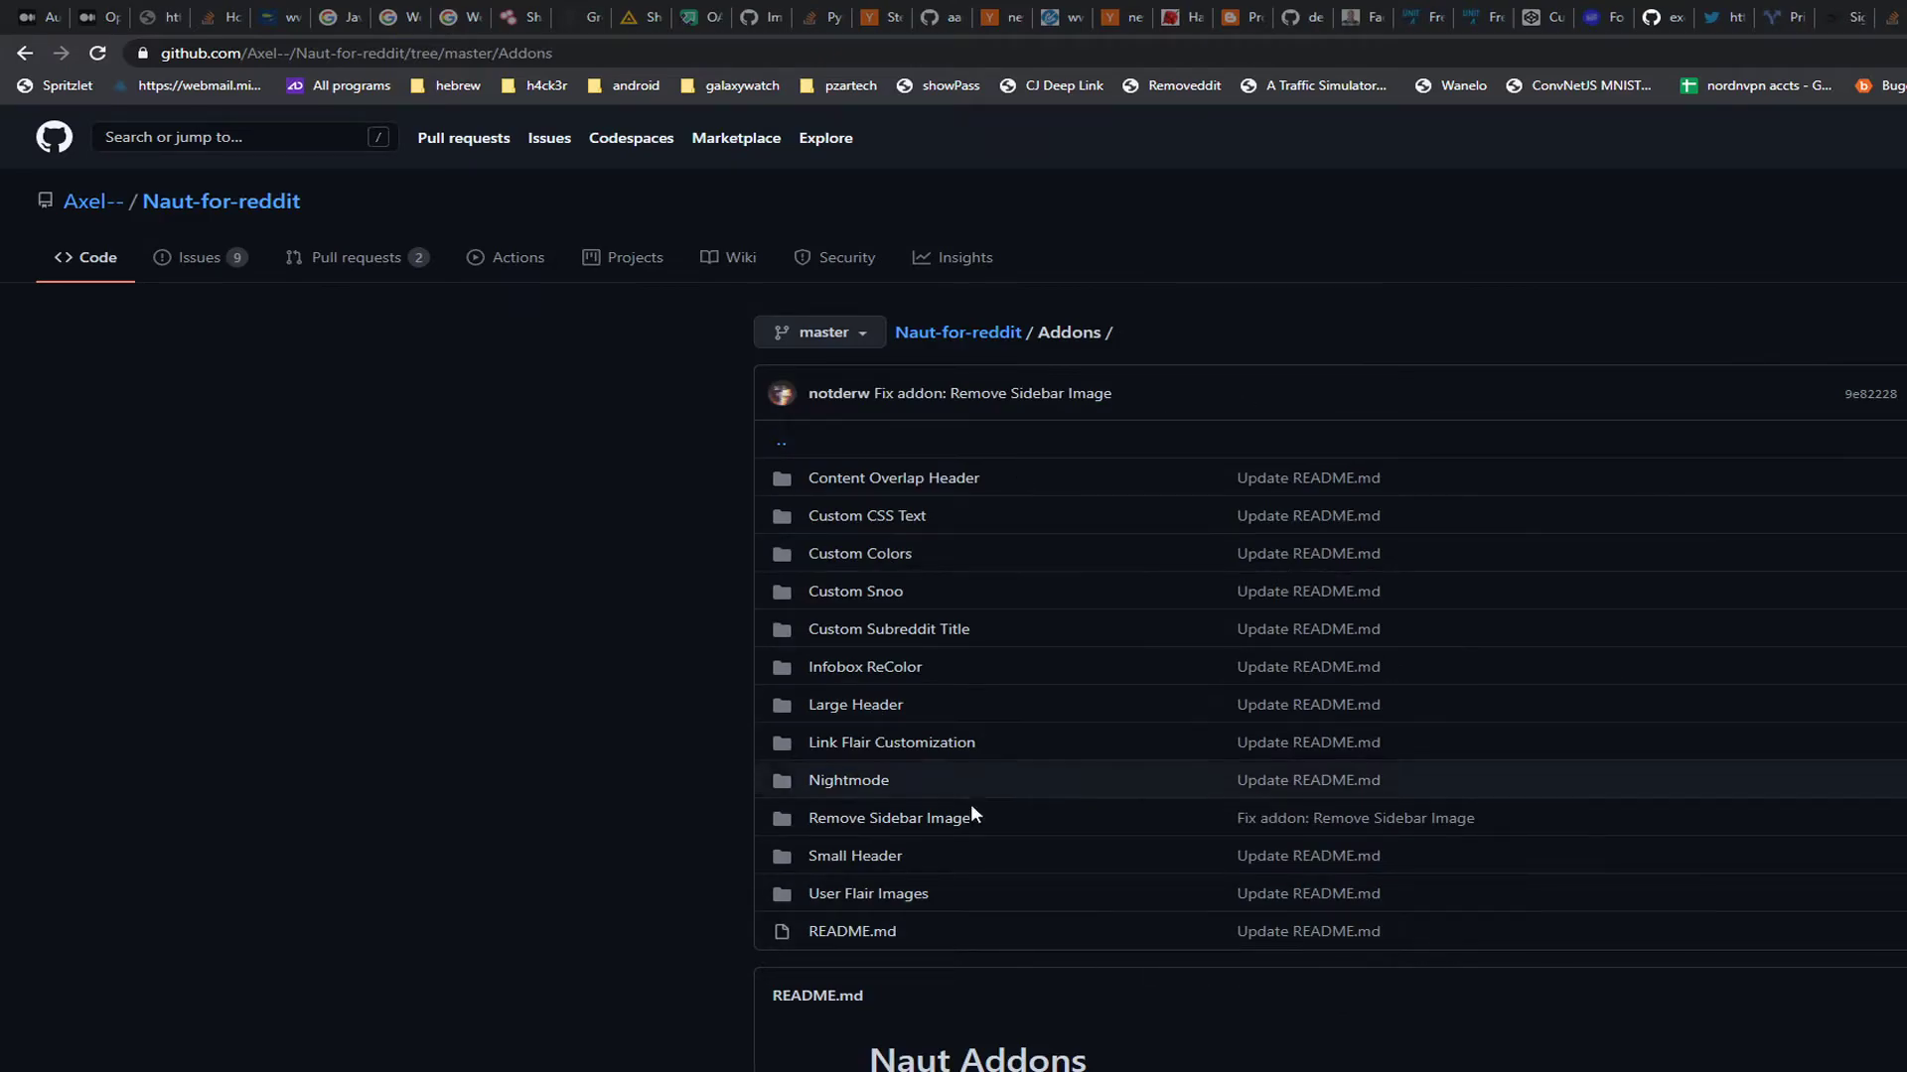
scroll(1065, 825, down, 5)
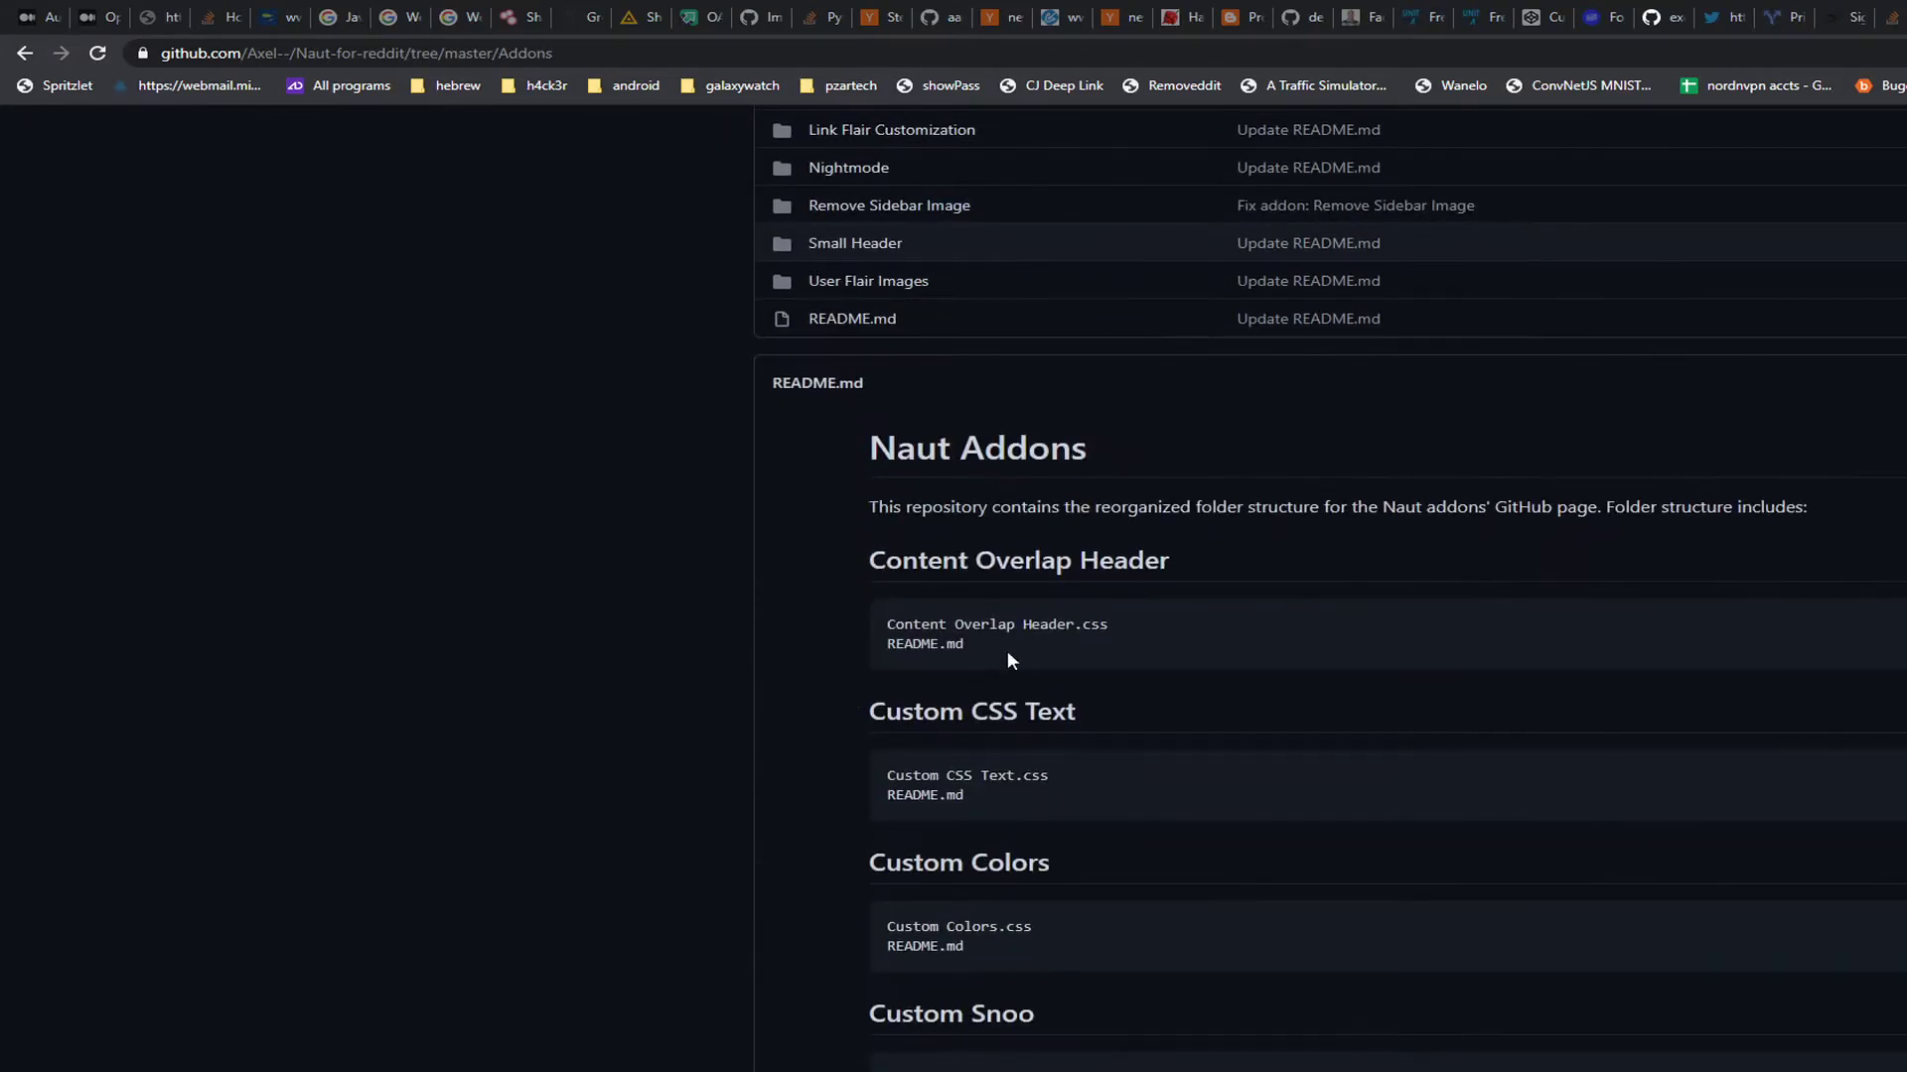
scroll(998, 640, down, 5)
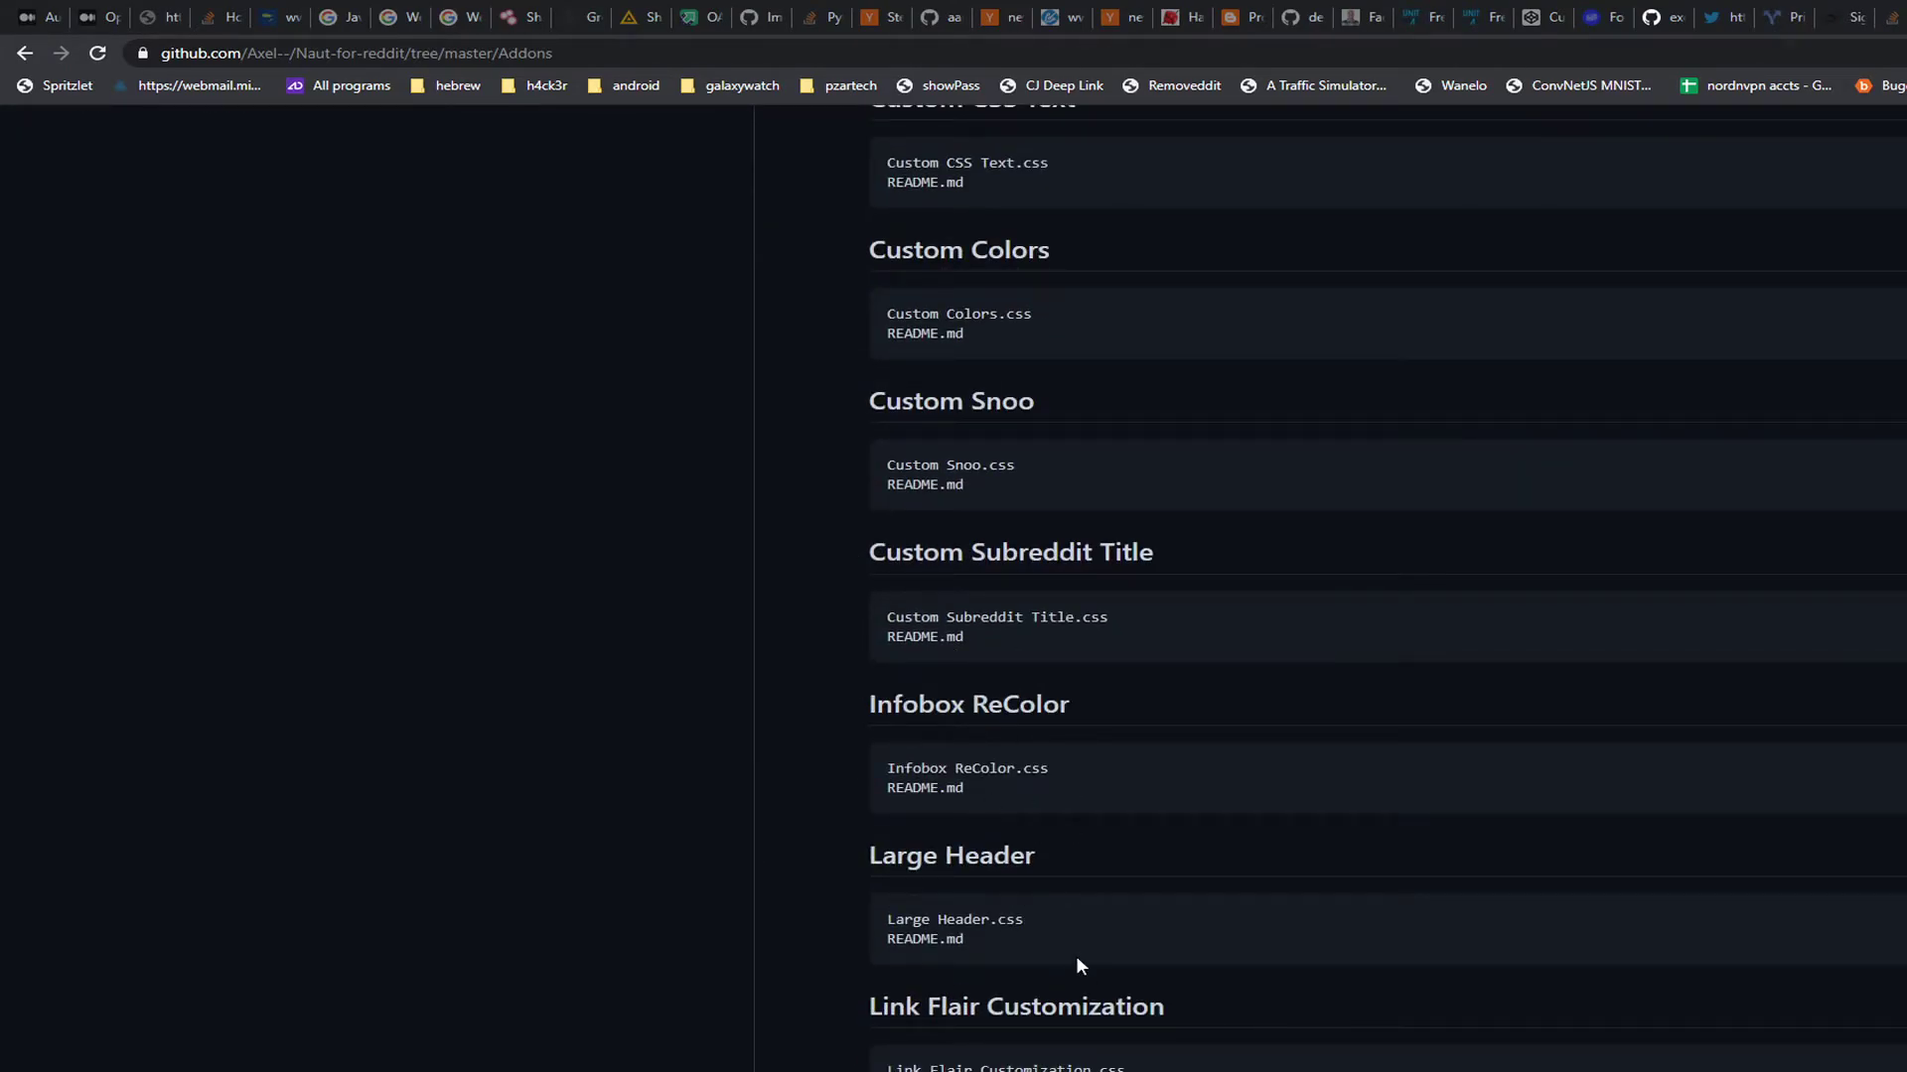
scroll(1077, 968, down, 3)
scroll(1073, 991, up, 6)
scroll(1112, 1028, up, 5)
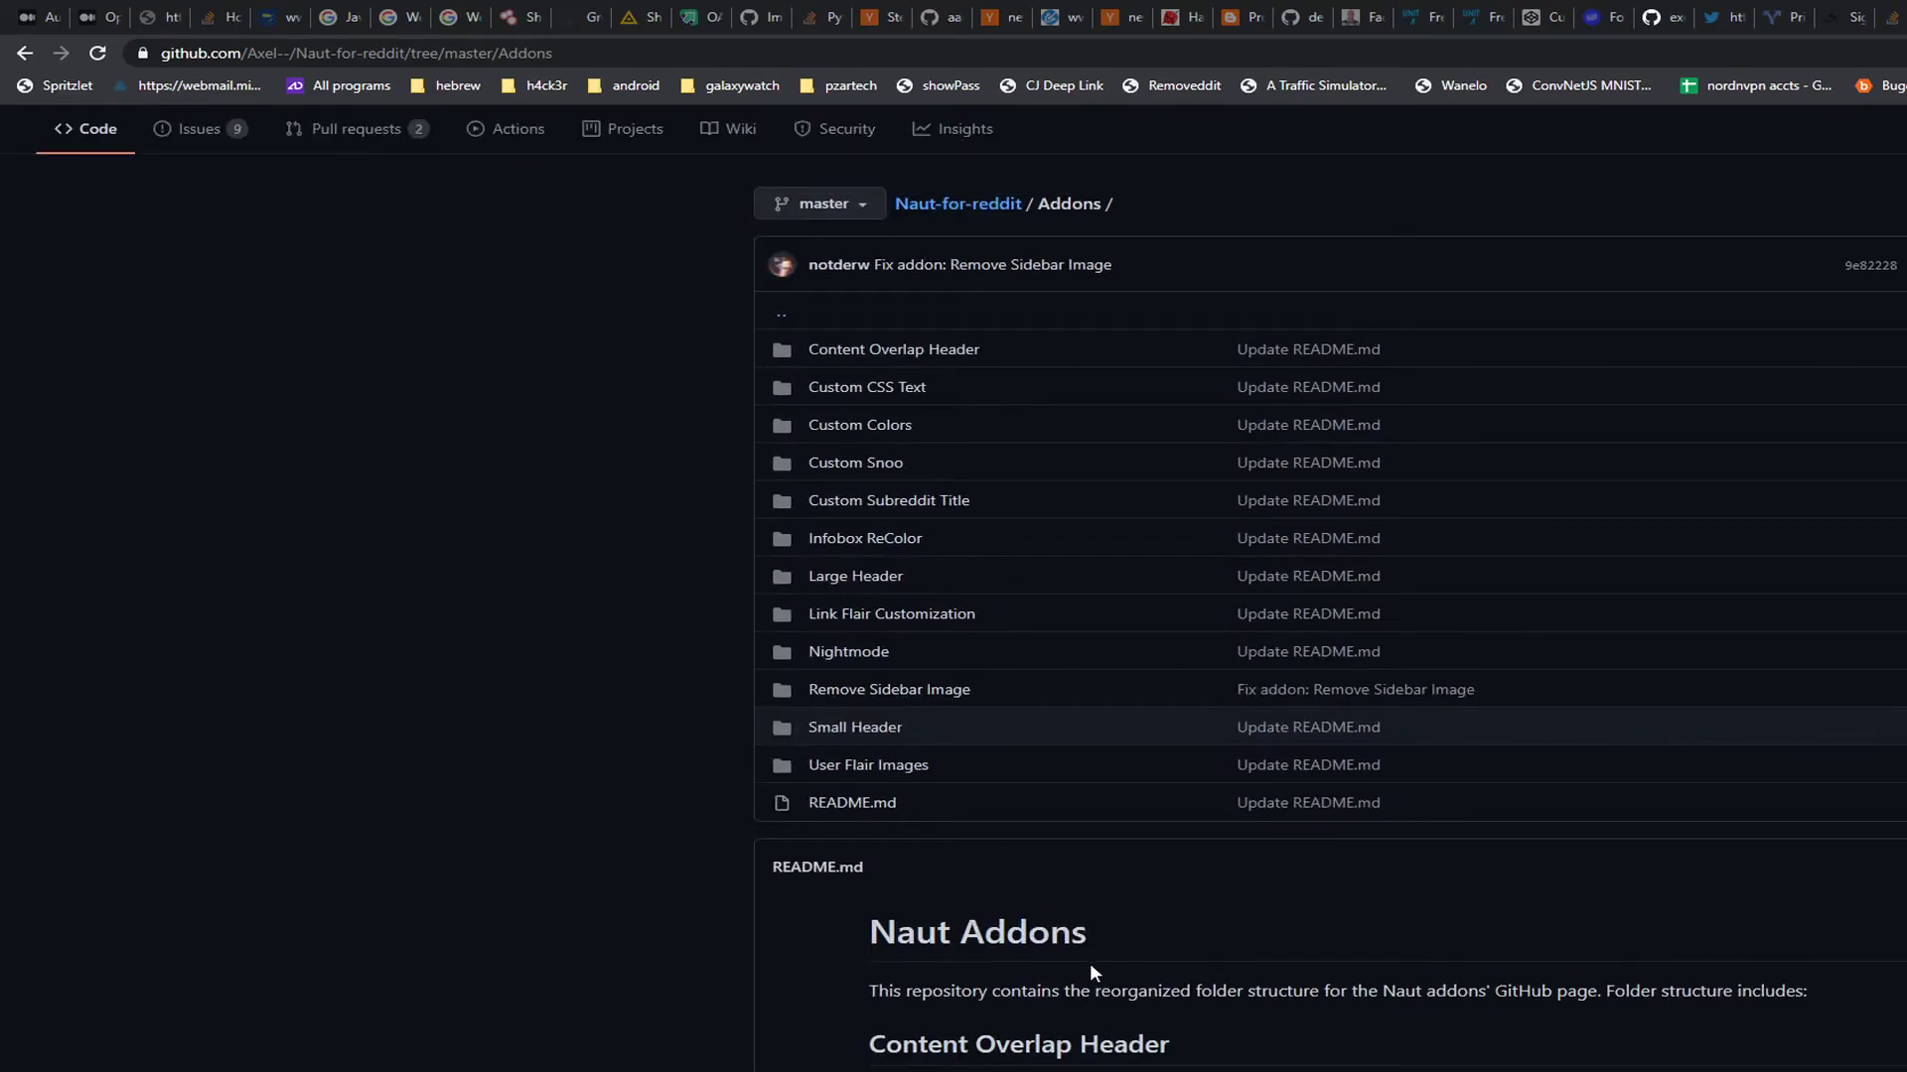